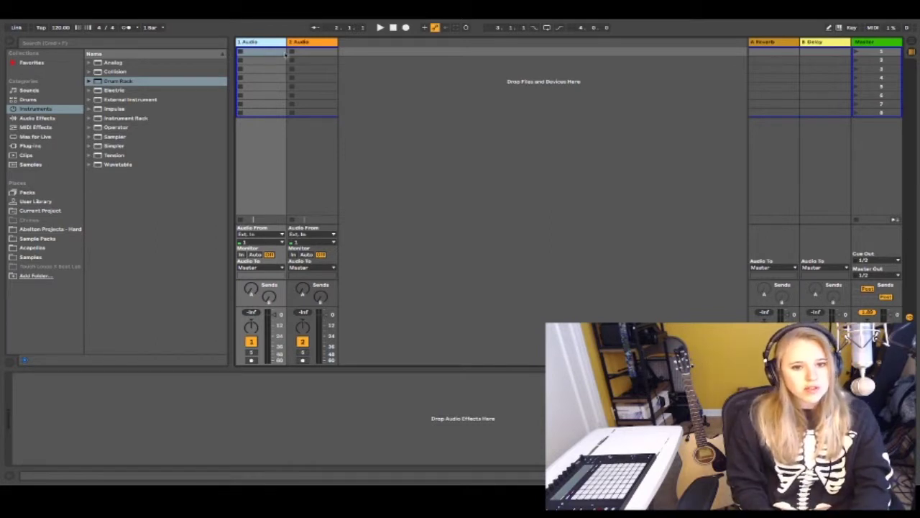
In Arrangement View, place the DIR-KIK kick sample at the start of track 1
left_click(326, 45)
left_click(276, 42)
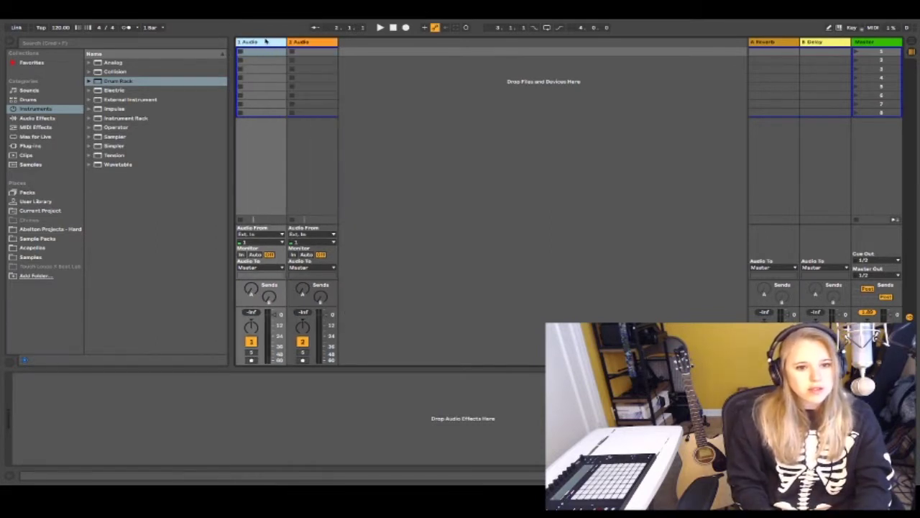
key("Tab")
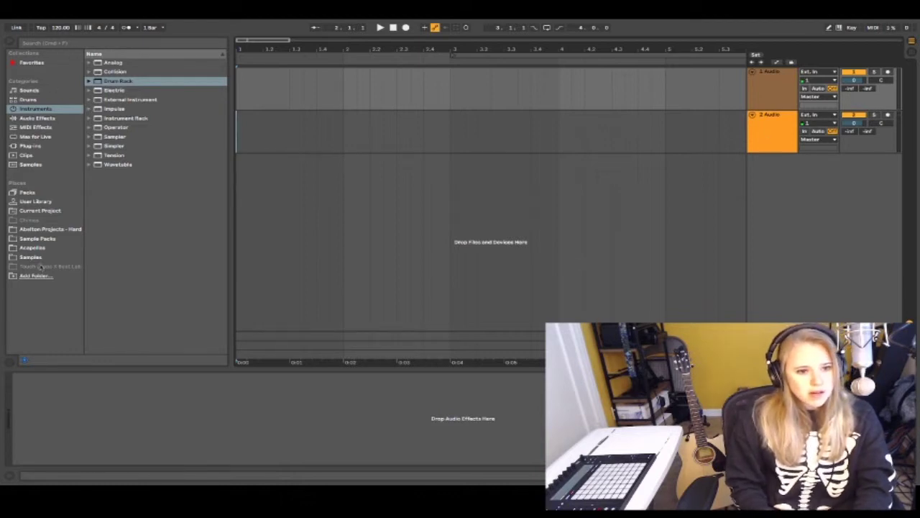
left_click(52, 236)
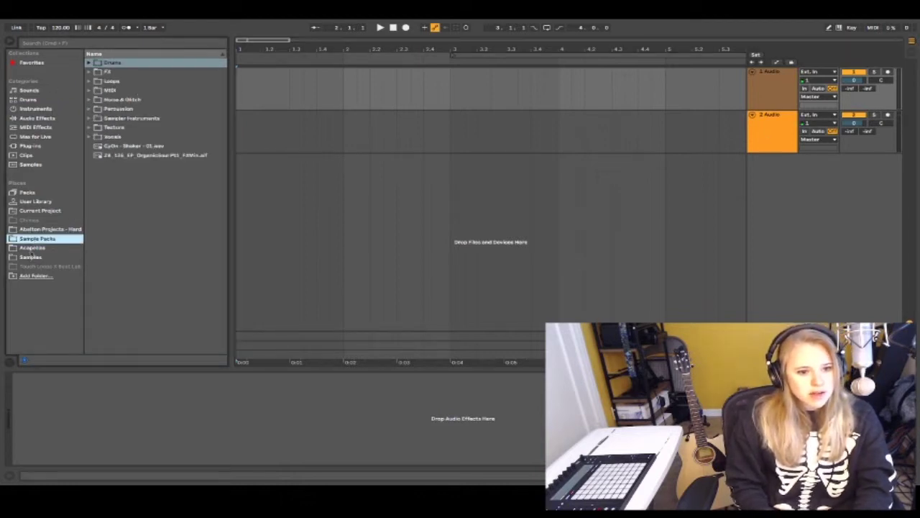
left_click(31, 257)
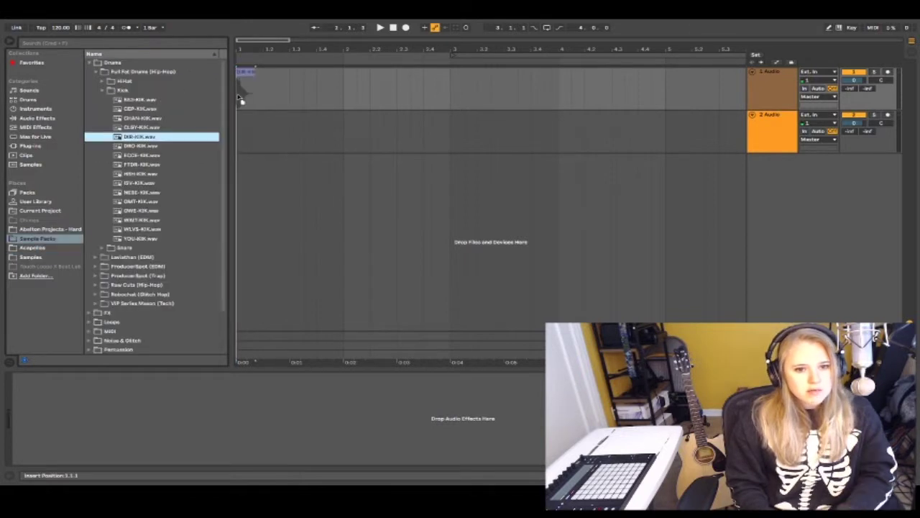
left_click_drag(242, 101, 243, 102)
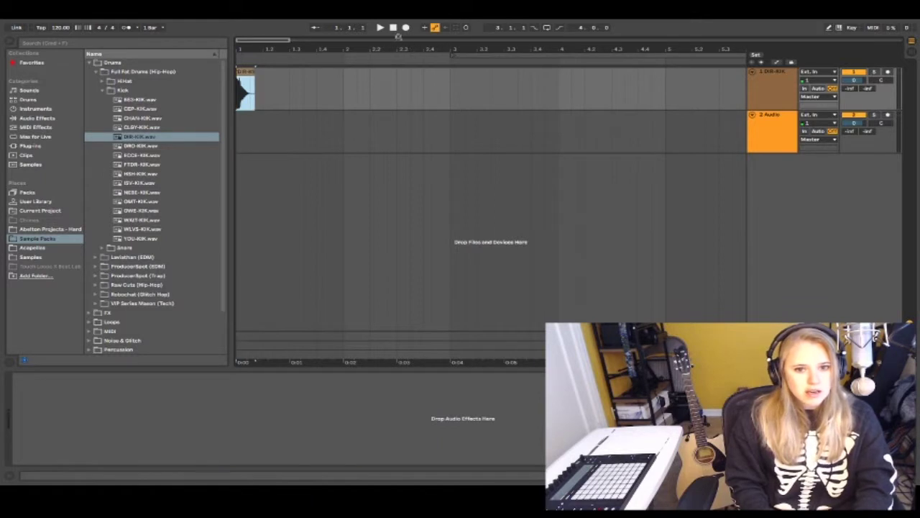
Play the kick from the start and paste a second copy of the clip after it
left_click(323, 82)
key("space")
left_click(250, 90)
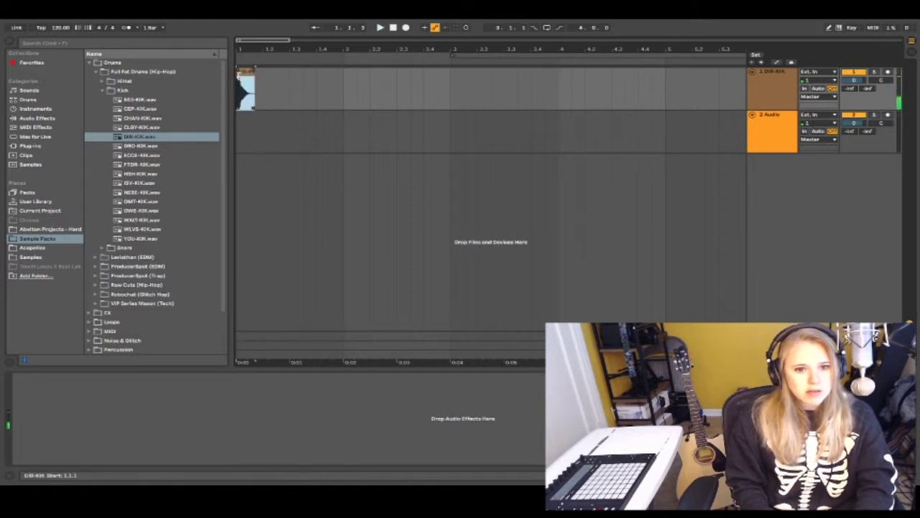
left_click(303, 95)
key("ctrl+v")
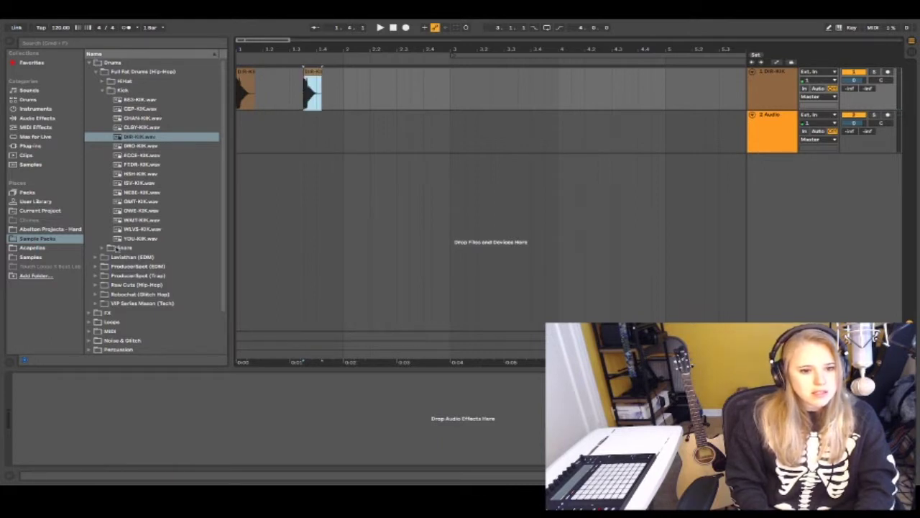
Place the CEP-SN snare sample on track 2 and play the arrangement back
left_click(101, 248)
key("Down")
key("Down")
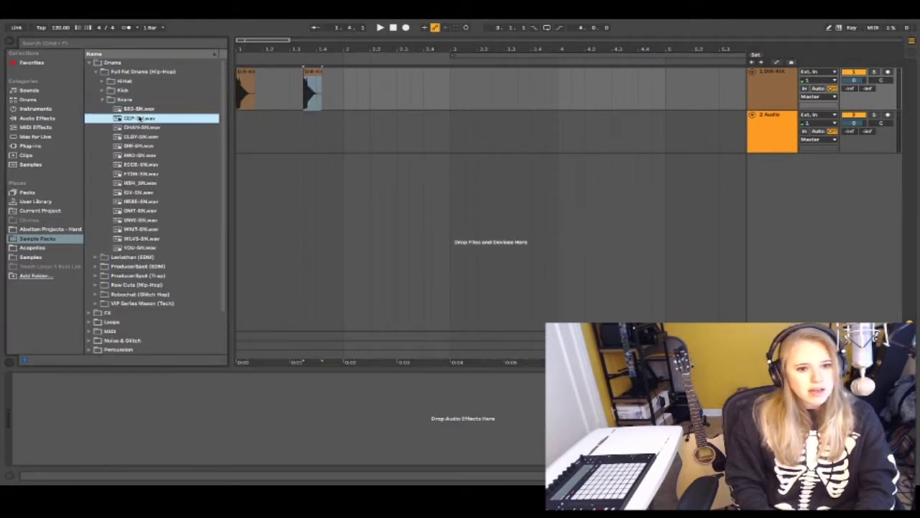
left_click_drag(138, 119, 314, 146)
key("space")
key("space")
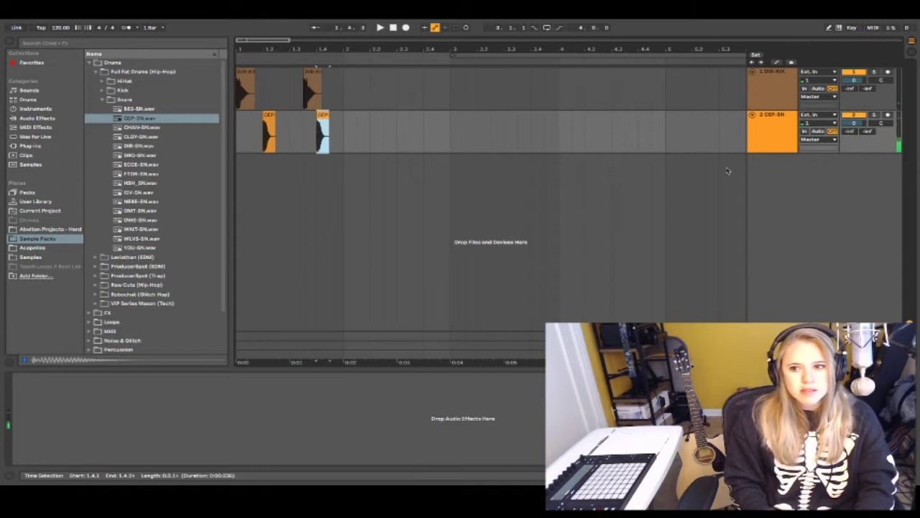
key("space")
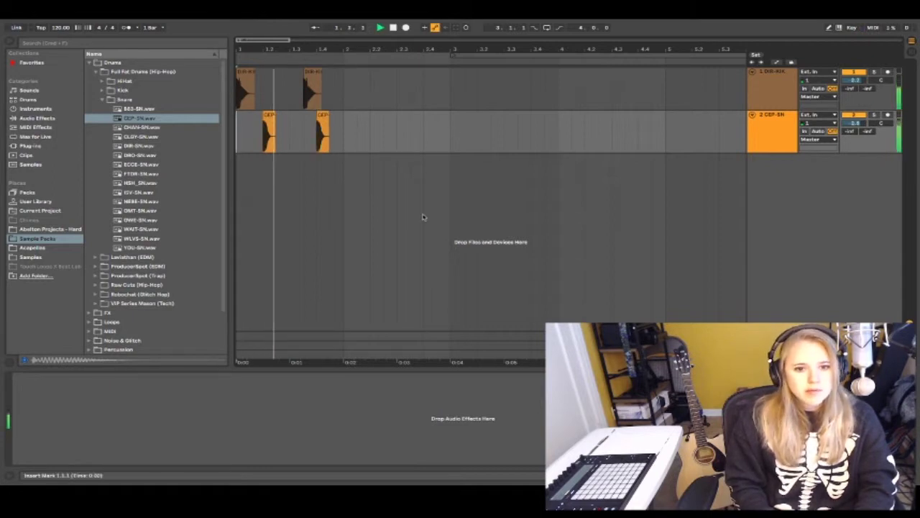
key("space")
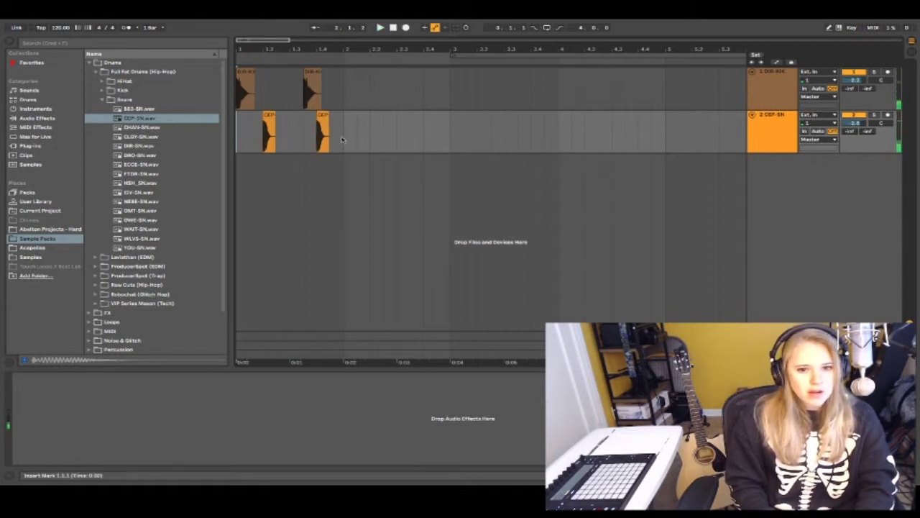
Duplicate the kick-and-snare range twice and play the repeated pattern from bar 1
left_click_drag(343, 141, 237, 101)
key("ctrl+d")
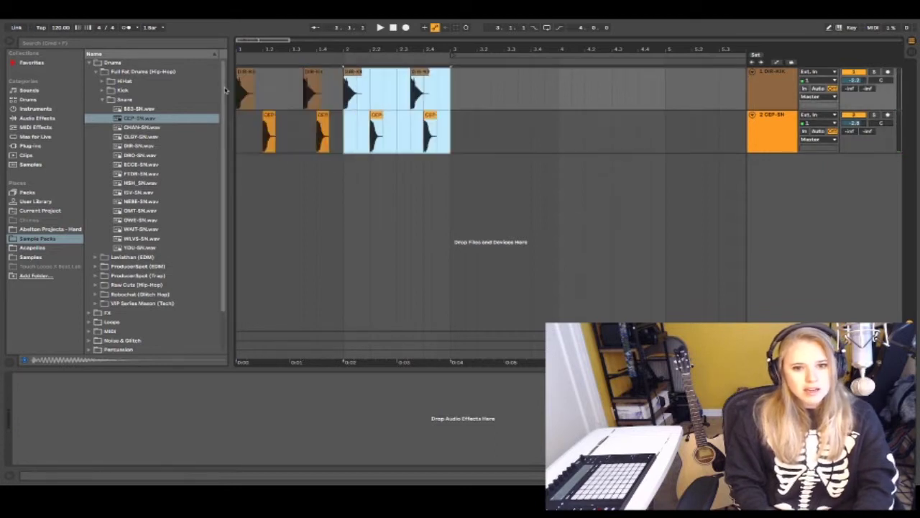
key("ctrl+d")
left_click(371, 241)
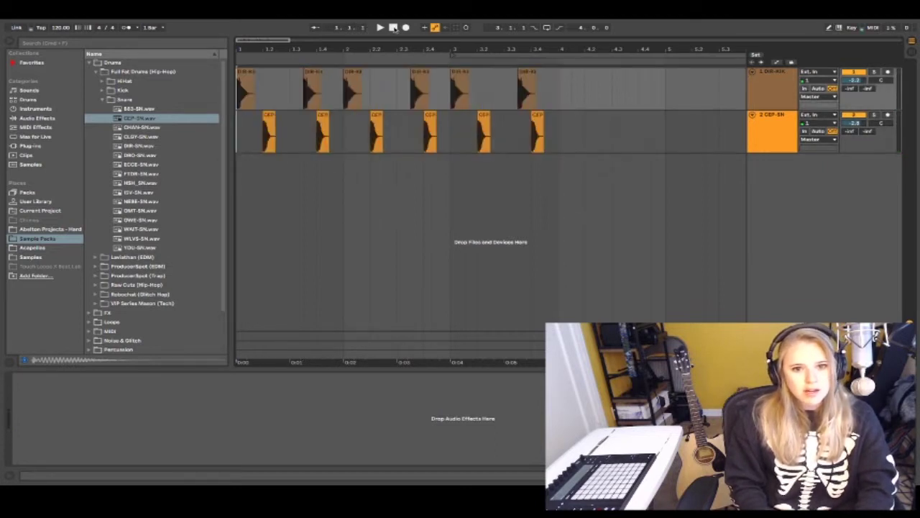
key("space")
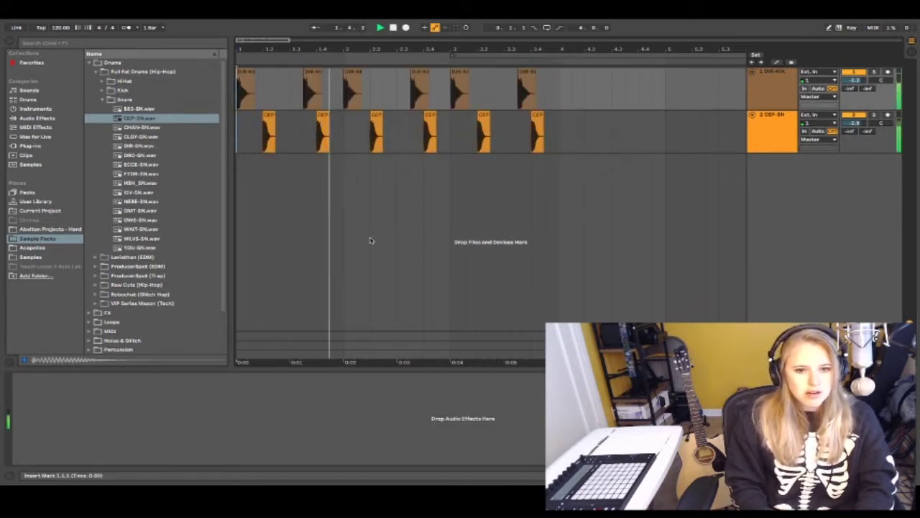
key("space")
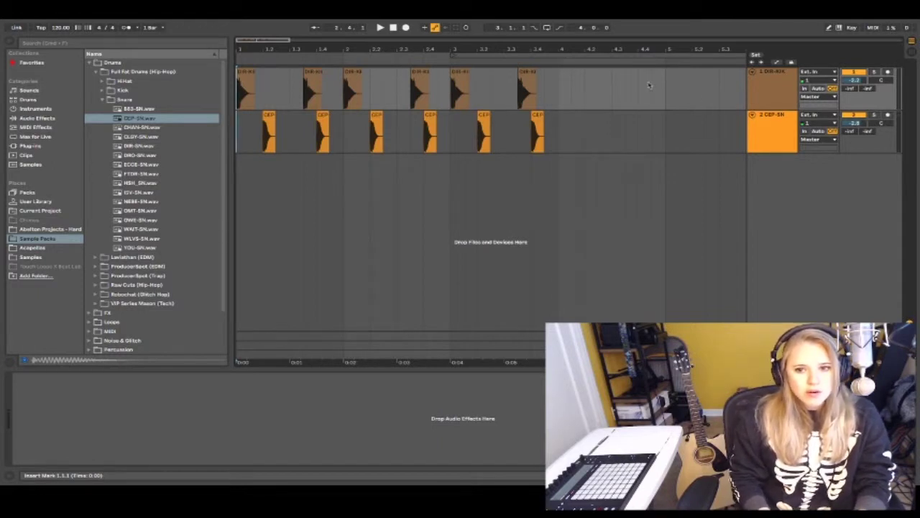
Zoom the timeline out and delete the CEP-SN snare track
mouse_move(587, 48)
left_mouse_down()
mouse_move(471, 28)
mouse_move(472, 16)
left_mouse_up()
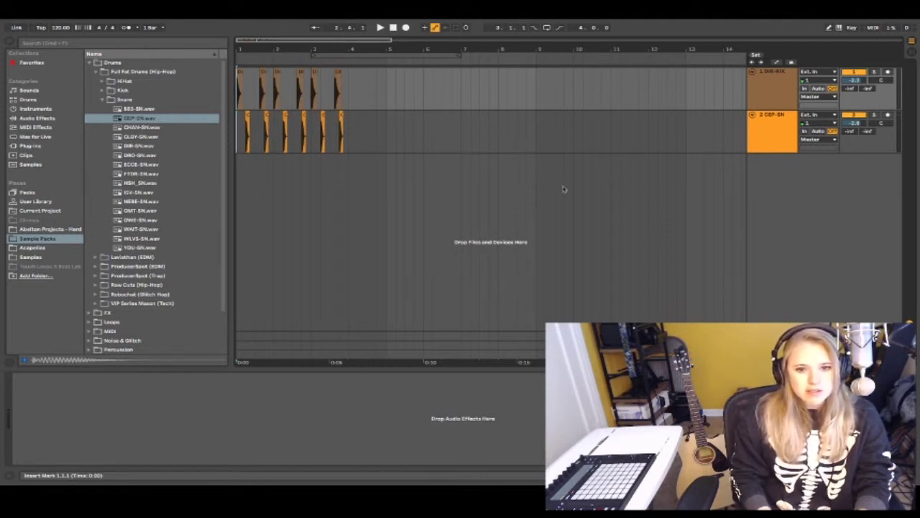
left_click(769, 120)
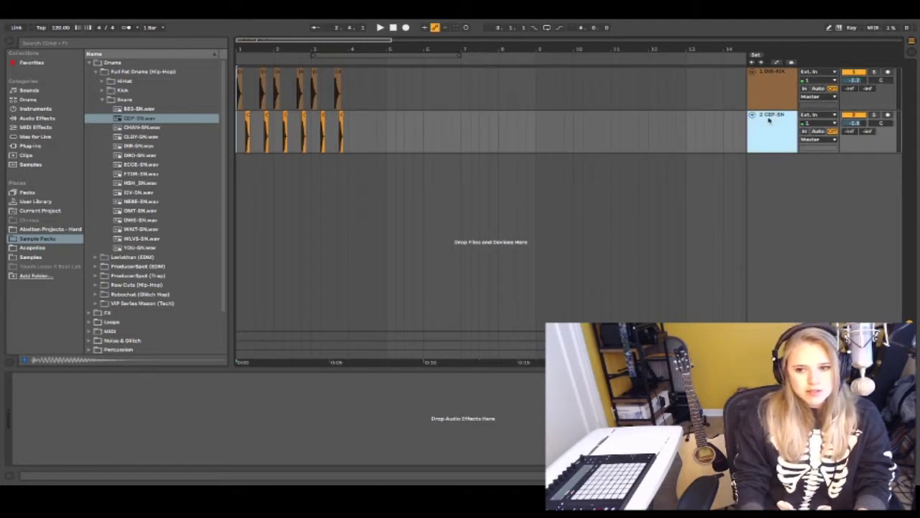
key("Delete")
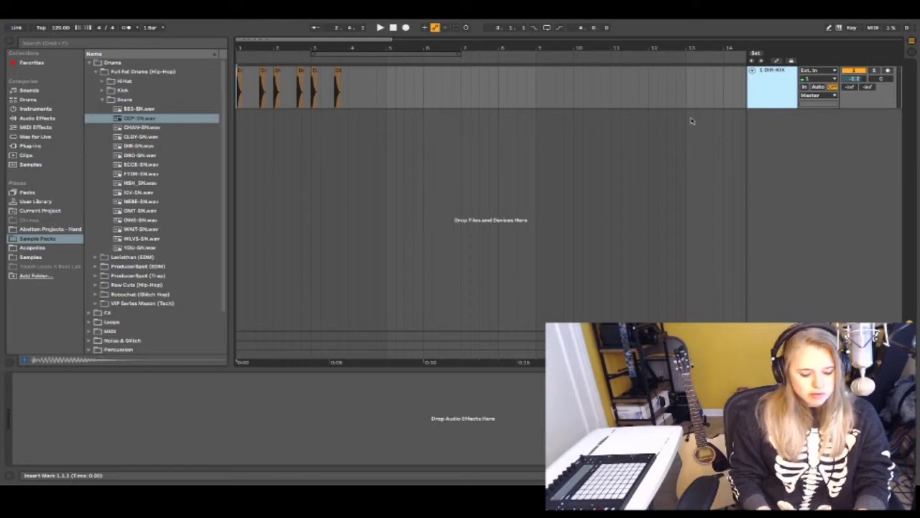
In Session View, insert a new MIDI track beside the DIR-KIK kick track
key("Tab")
left_click(265, 42)
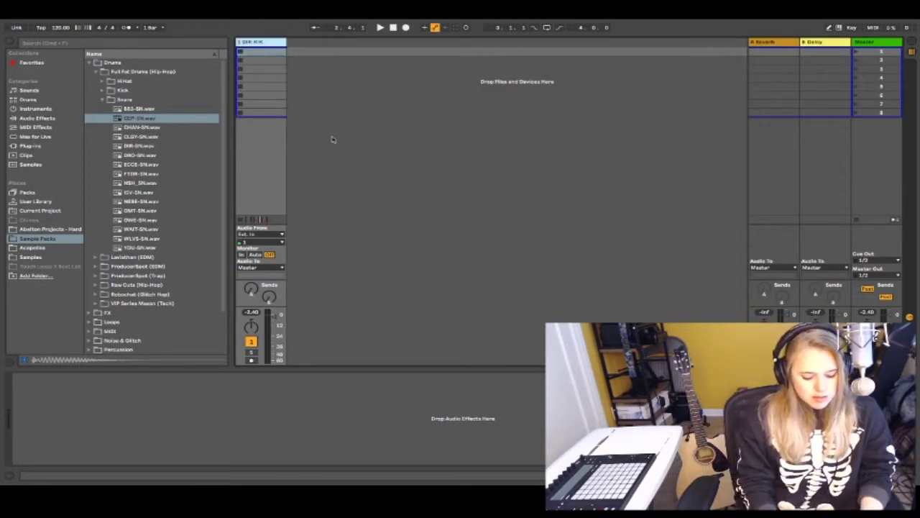
key("ctrl+shift+t")
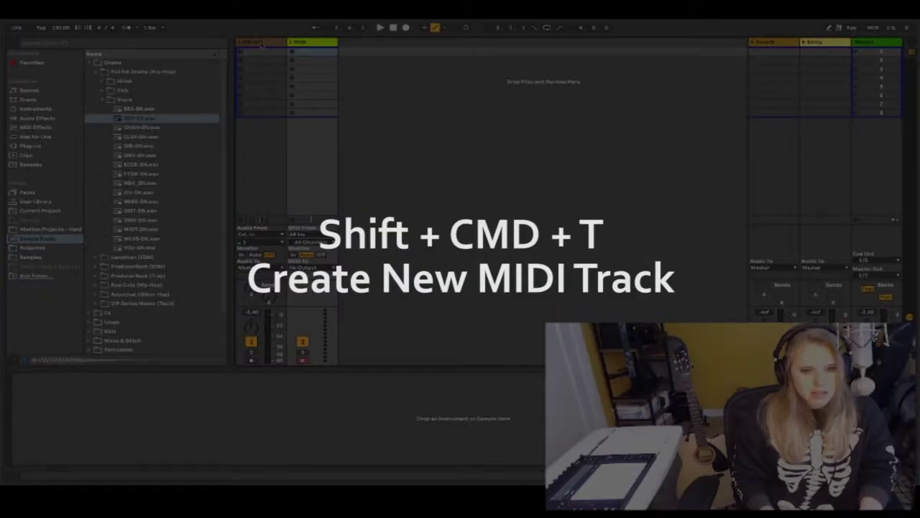
Delete the kick audio track and load a Drum Rack from Instruments onto the MIDI track
left_click(262, 43)
key("Delete")
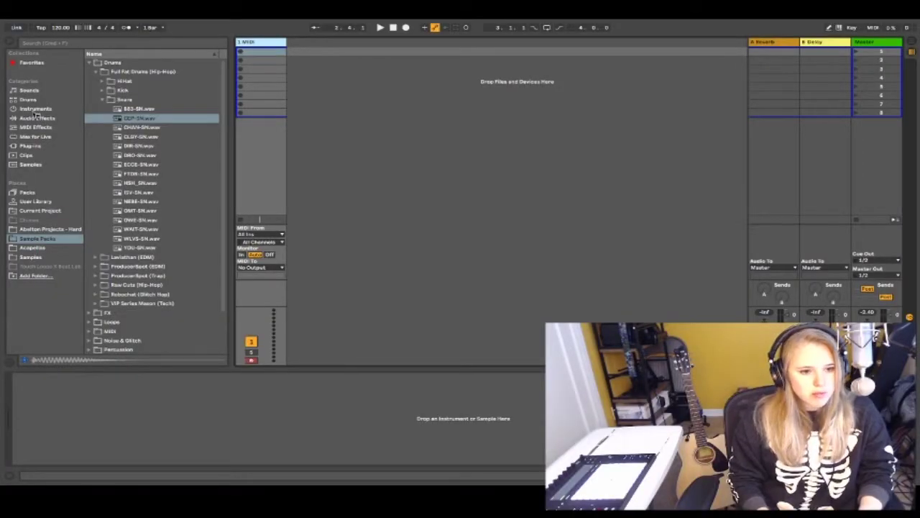
left_click(49, 109)
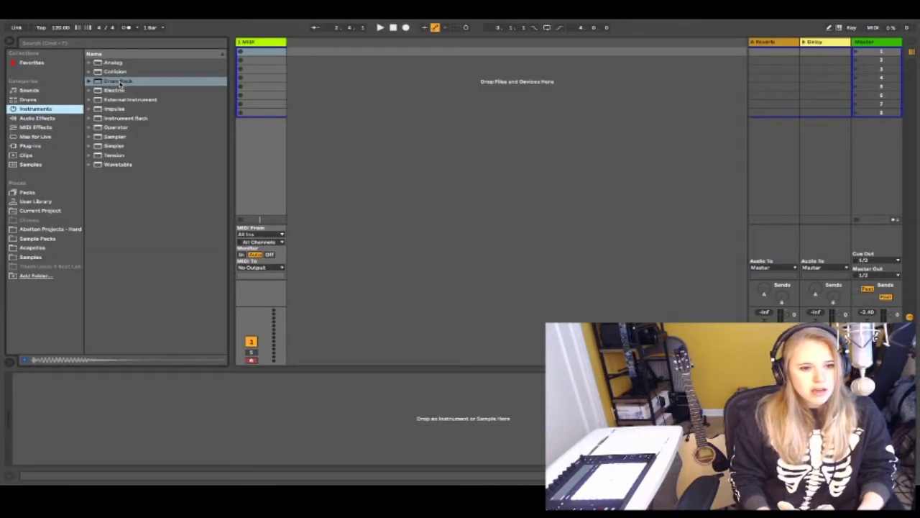
left_click_drag(120, 84, 113, 428)
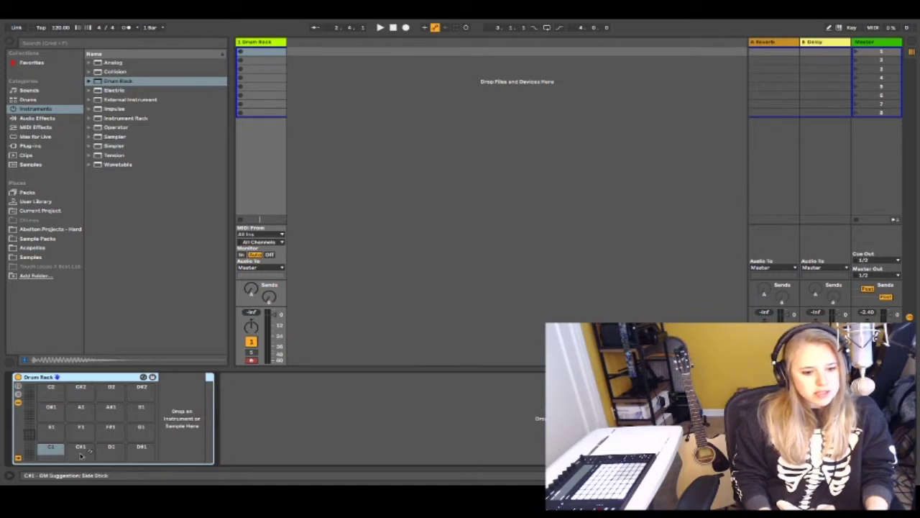
Audition kick samples and load B83-KIK.wav onto the Drum Rack's C1 pad
left_click(43, 239)
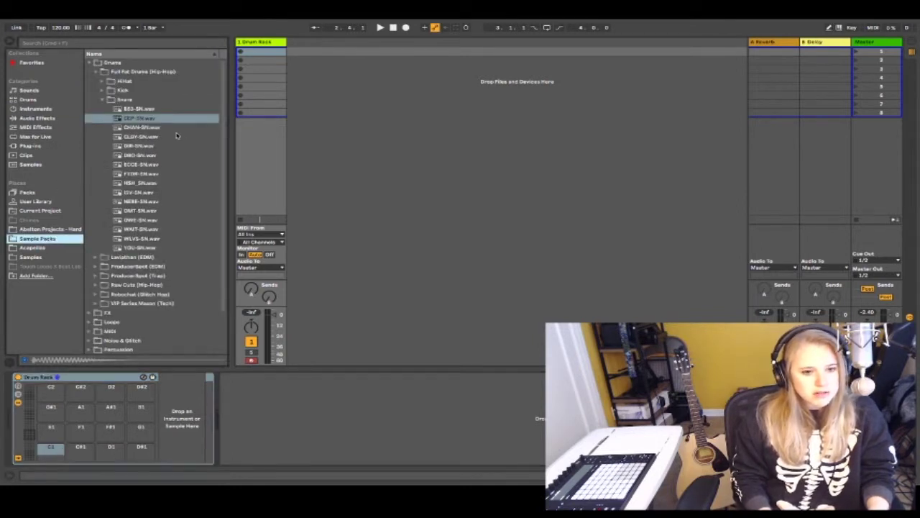
left_click(140, 110)
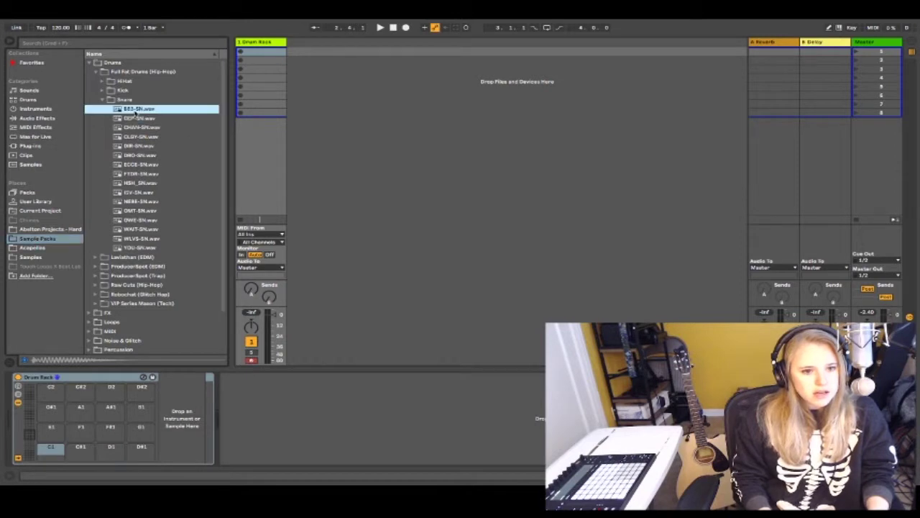
left_click(101, 89)
left_click(135, 100)
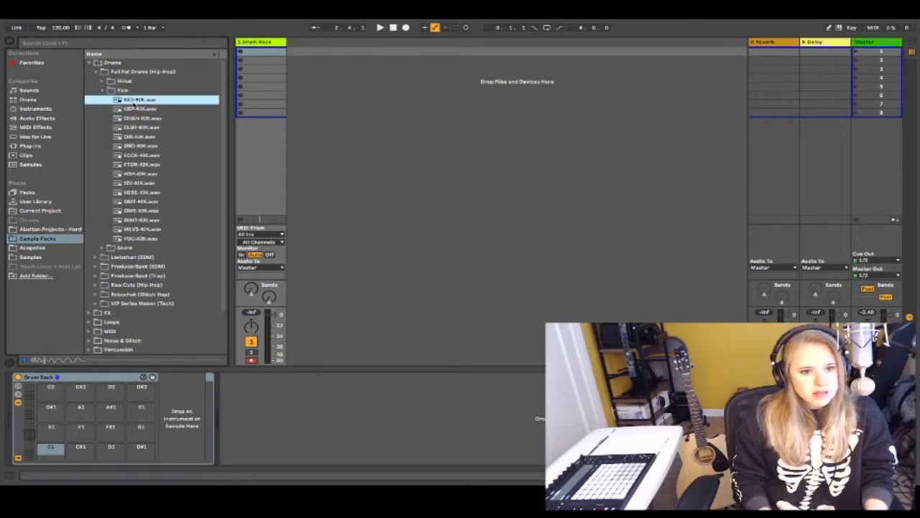
left_click(135, 127)
left_click(139, 100)
left_click(154, 109, "shift")
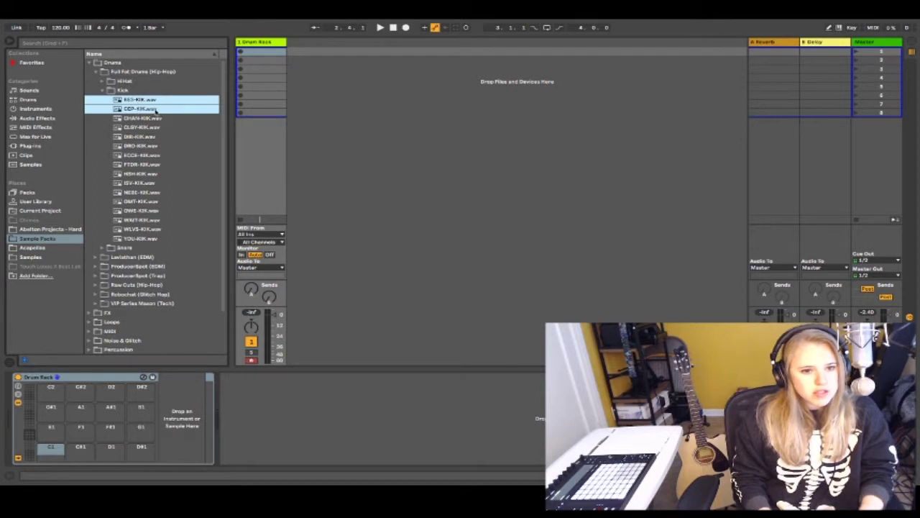
left_click(133, 118)
left_click(141, 100)
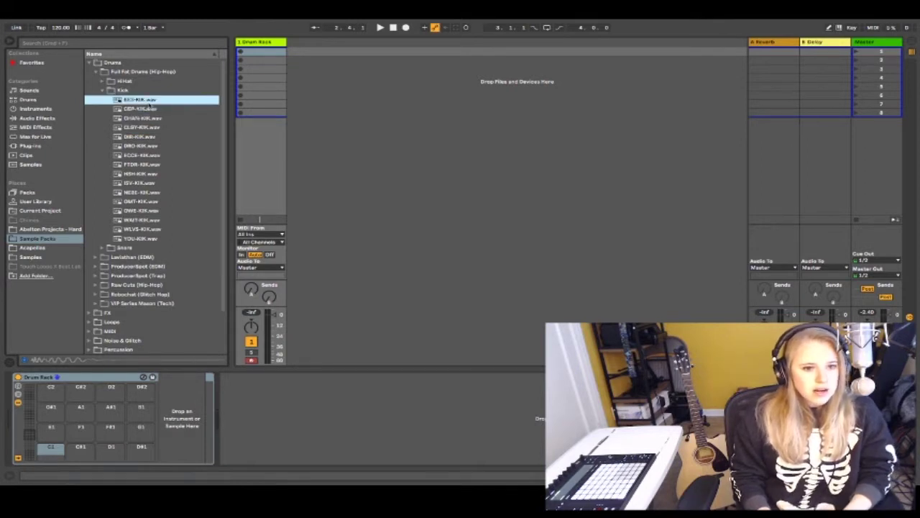
left_click_drag(139, 100, 57, 451)
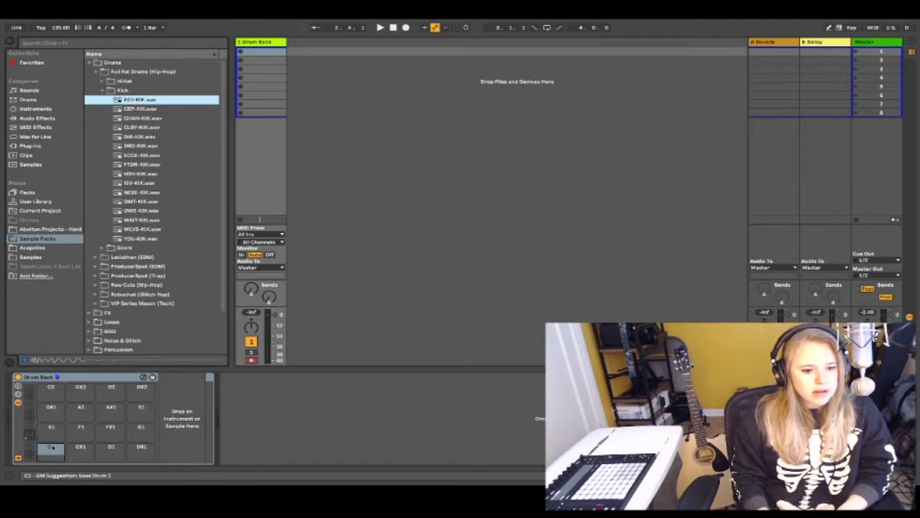
Load three more kicks onto the pads, then remove the CHAN-KIK and CLGY-KIK pads
left_click(139, 109)
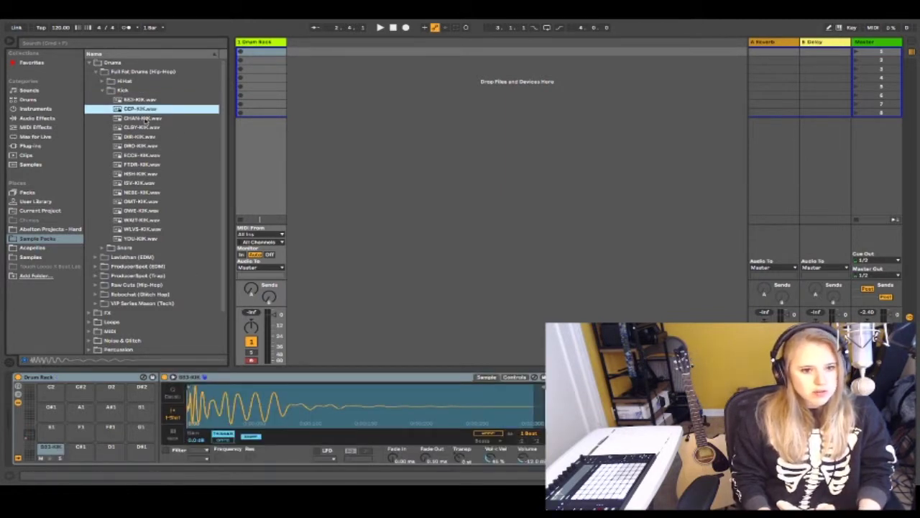
left_click(146, 128, "shift")
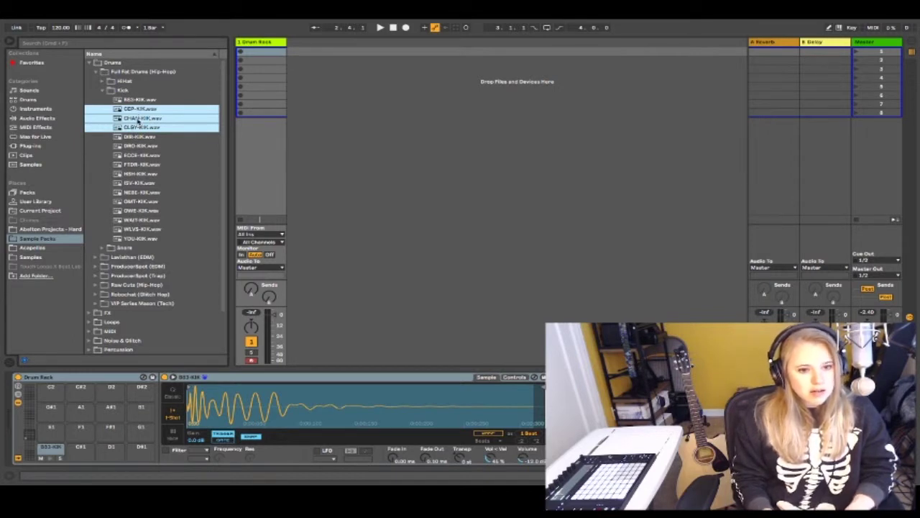
left_click_drag(138, 121, 88, 453)
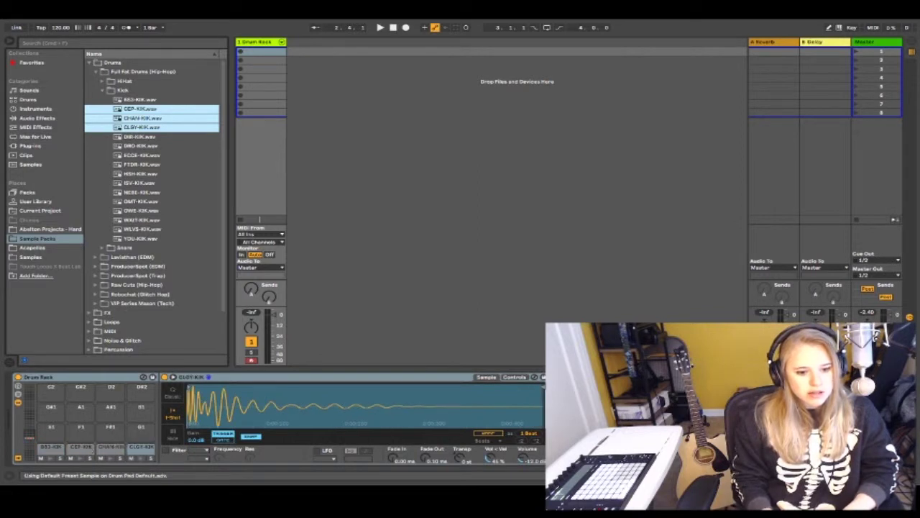
left_click(120, 449)
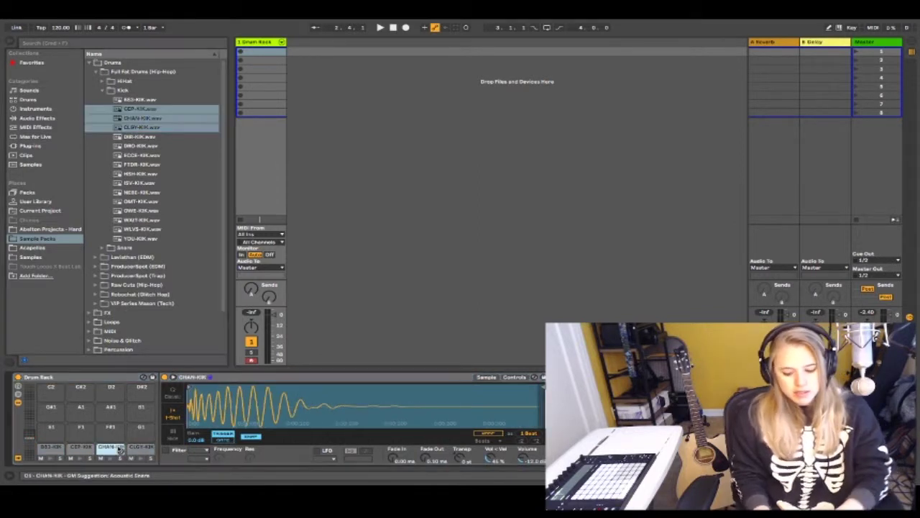
left_click(141, 446, "ctrl")
key("Delete")
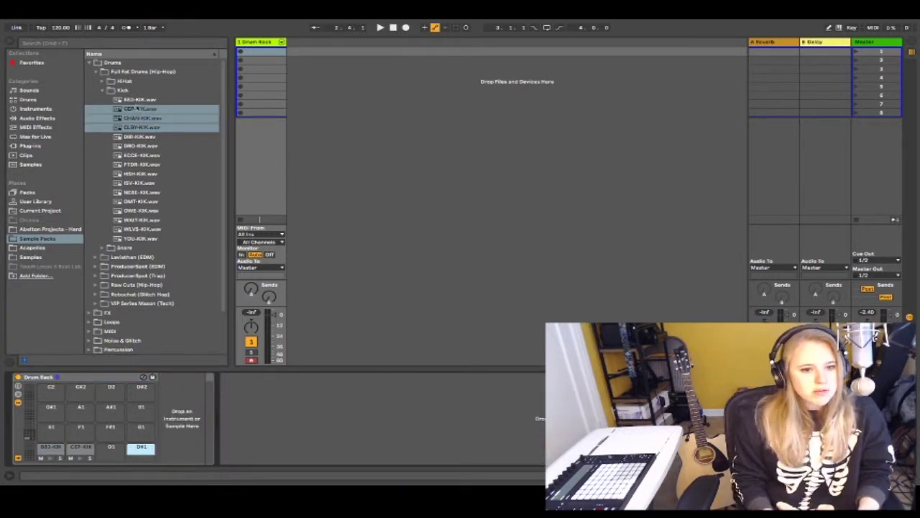
left_click(100, 91)
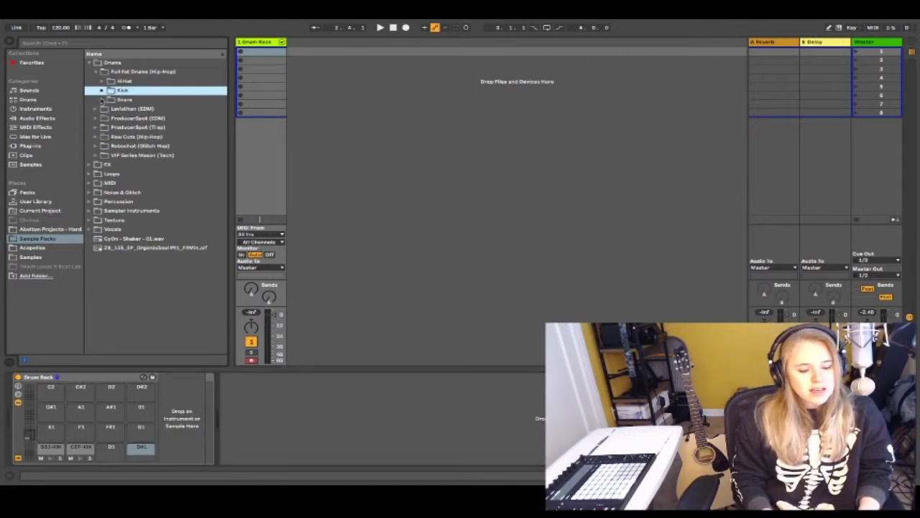
Load three snares, HSH_SN, ECCE-SN and FTDR-SN, onto the Drum Rack pads
left_click(102, 99)
left_click(131, 108)
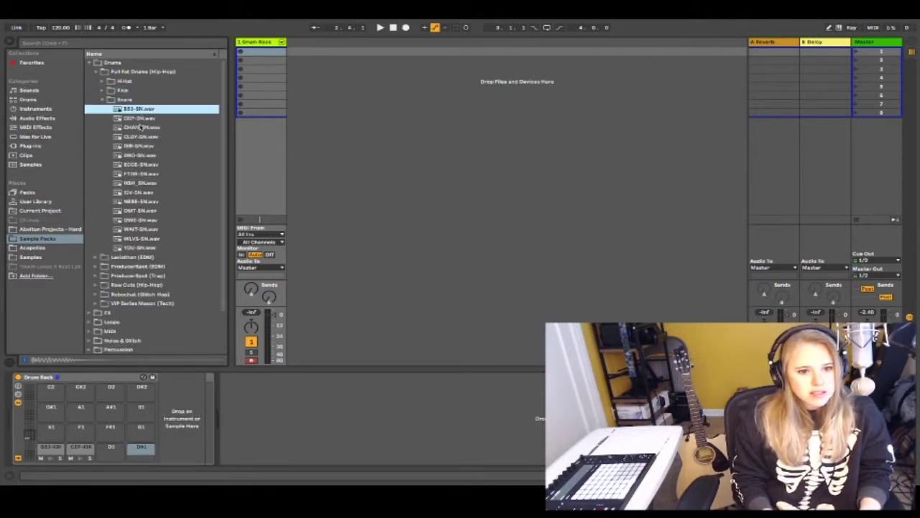
key("Down")
key("Down")
key("Down")
key("Down")
key("Down")
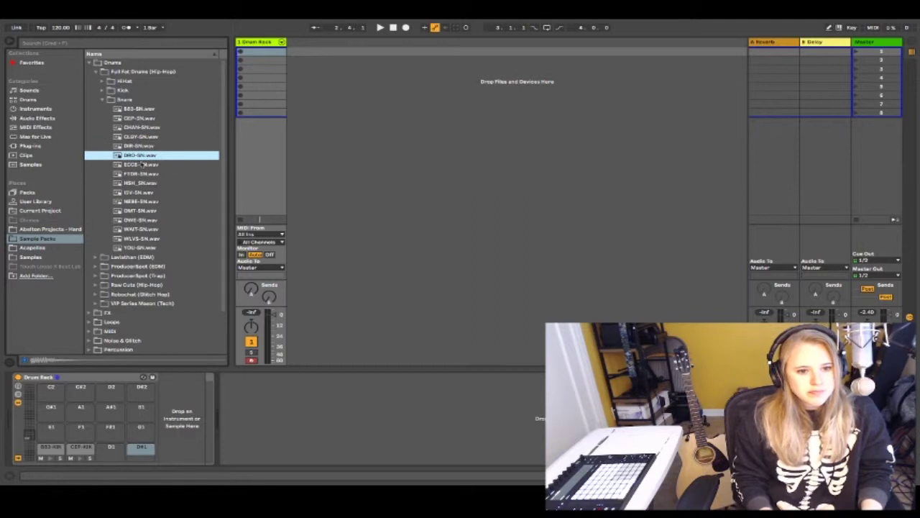
left_click(141, 165)
left_click(142, 182, "shift")
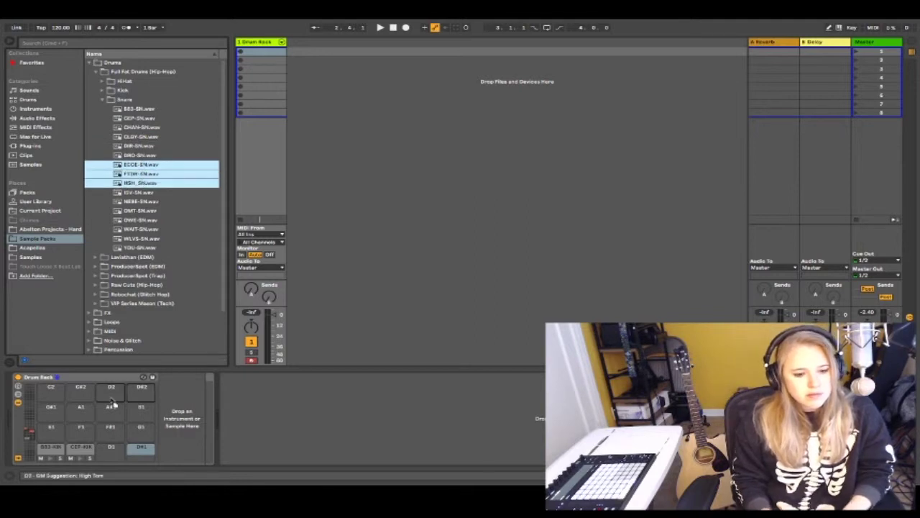
left_click_drag(112, 407, 111, 447)
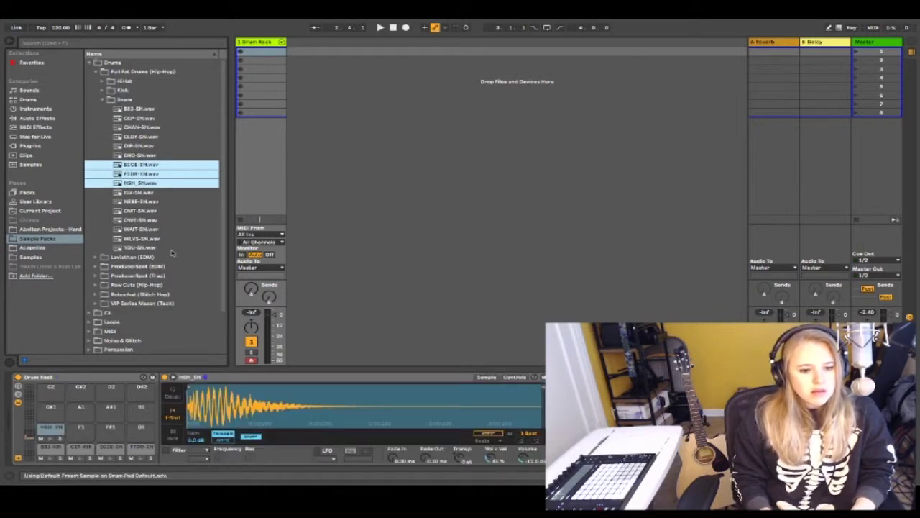
left_click(103, 100)
Load five hi-hat samples onto the pads, then preview, mute and solo the ECCE-HAT pad
left_click(103, 82)
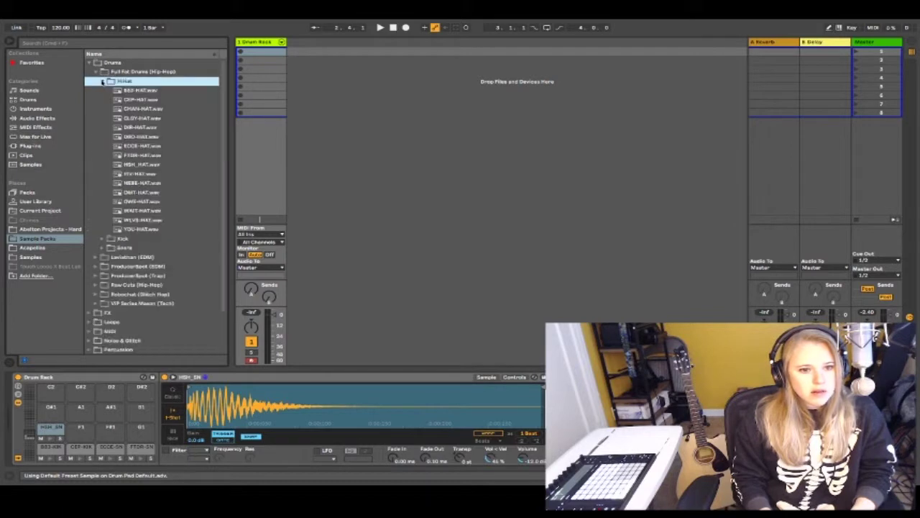
left_click(140, 109)
left_click(140, 146, "shift")
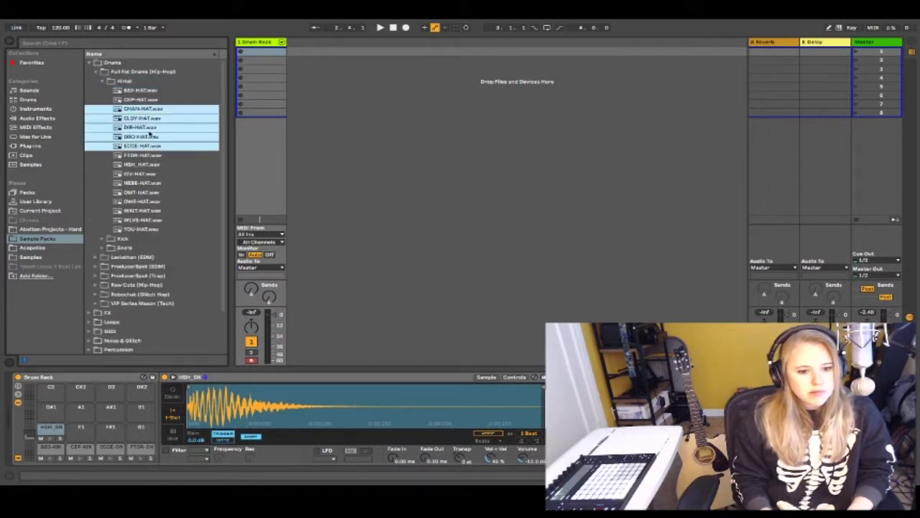
left_click_drag(149, 134, 87, 431)
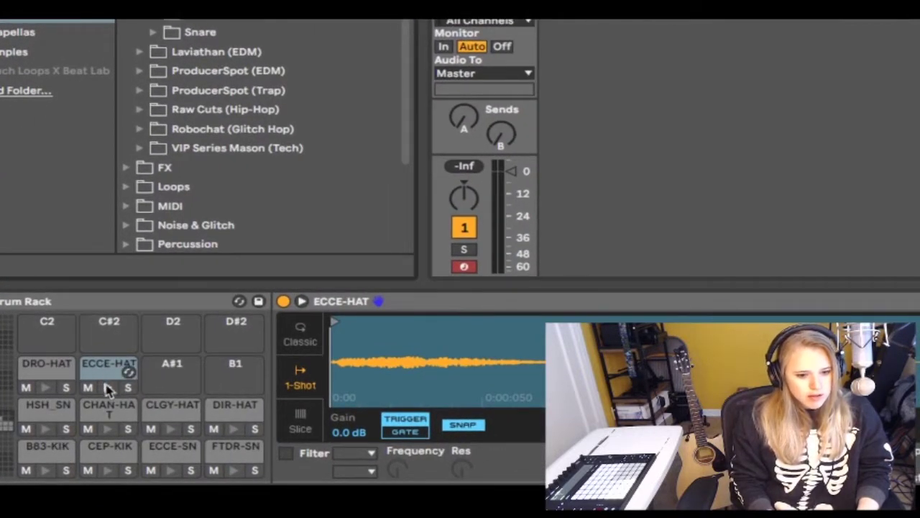
left_click(107, 389)
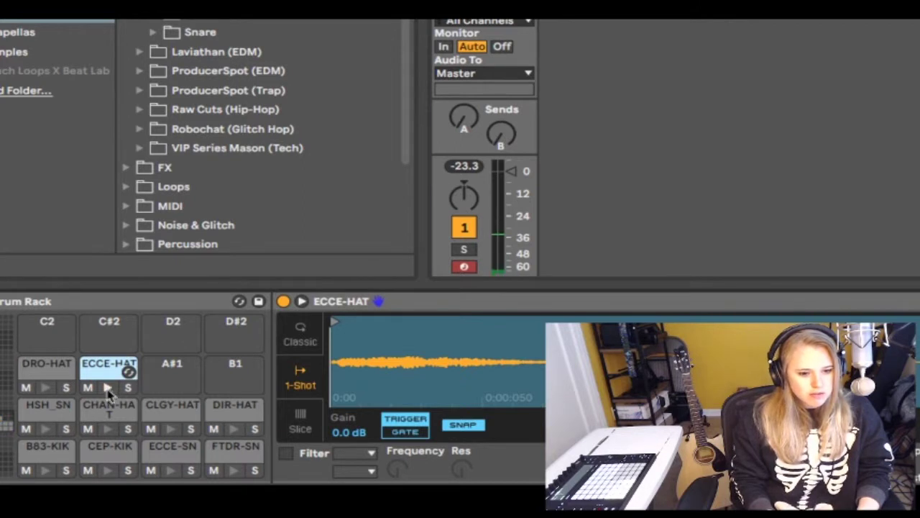
left_click(108, 427)
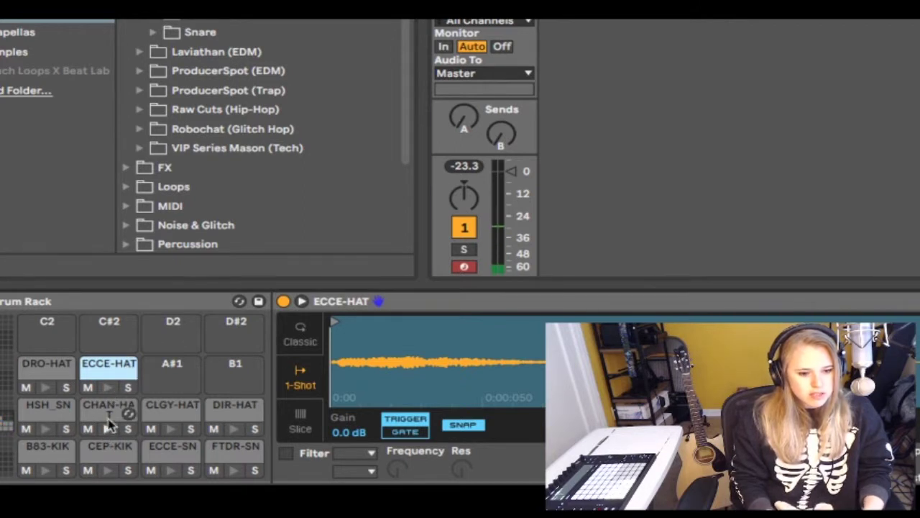
left_click(88, 387)
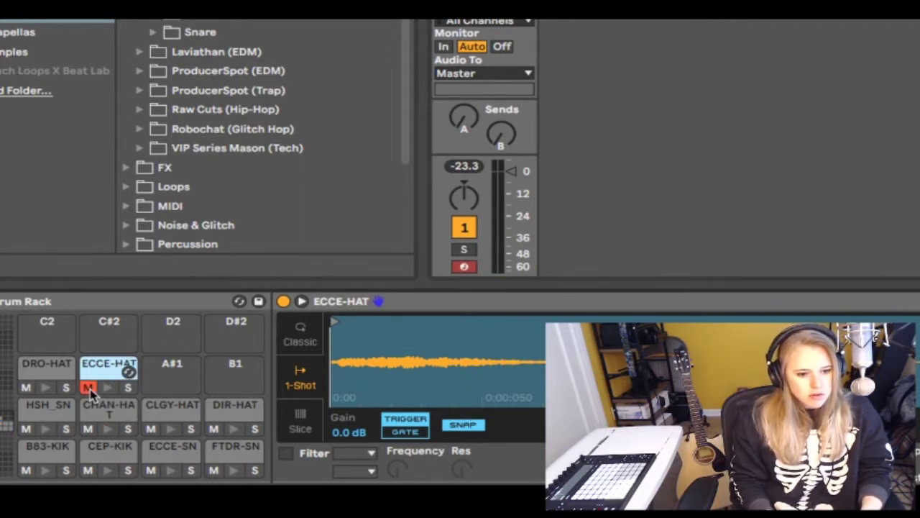
left_click(128, 389)
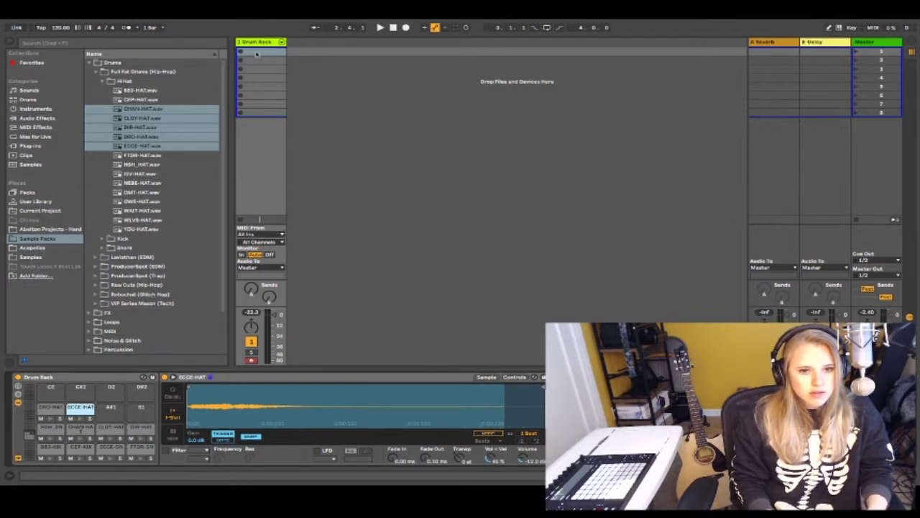
Create an empty MIDI clip in the Drum Rack track's first slot and enlarge the clip editor
double_click(256, 53)
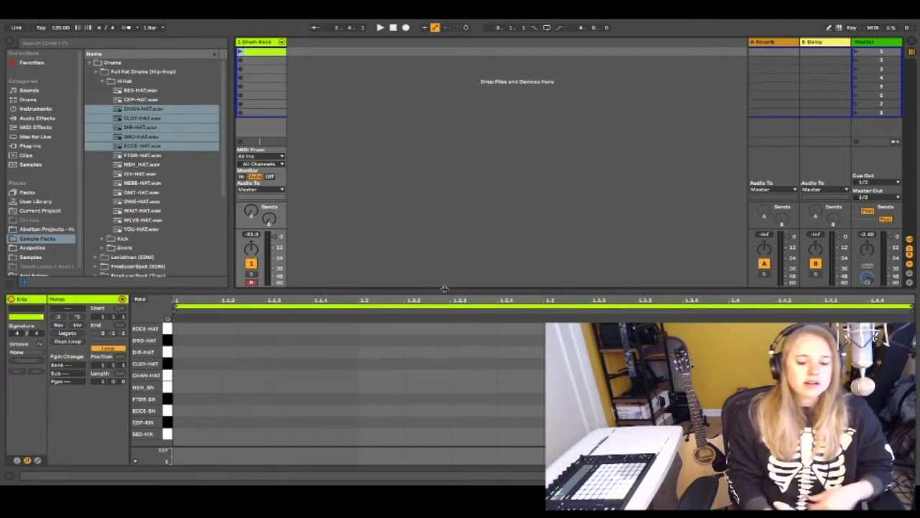
left_click_drag(444, 288, 443, 219)
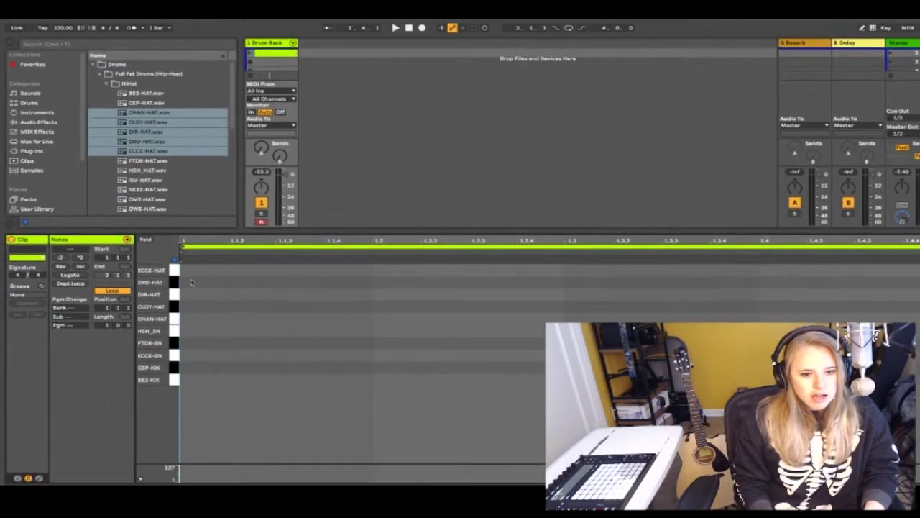
Audition the hi-hat rows, then draw and delete a test CLGY-HAT note
left_click(174, 306)
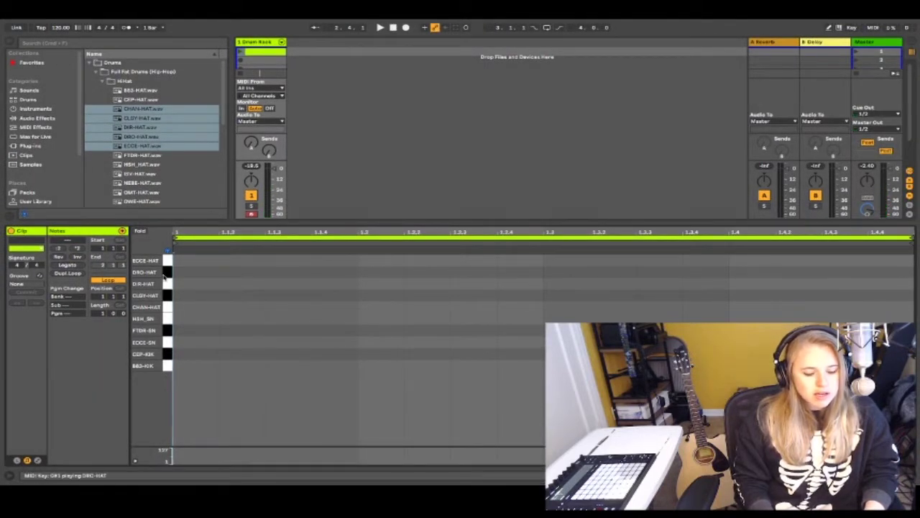
left_click(166, 272)
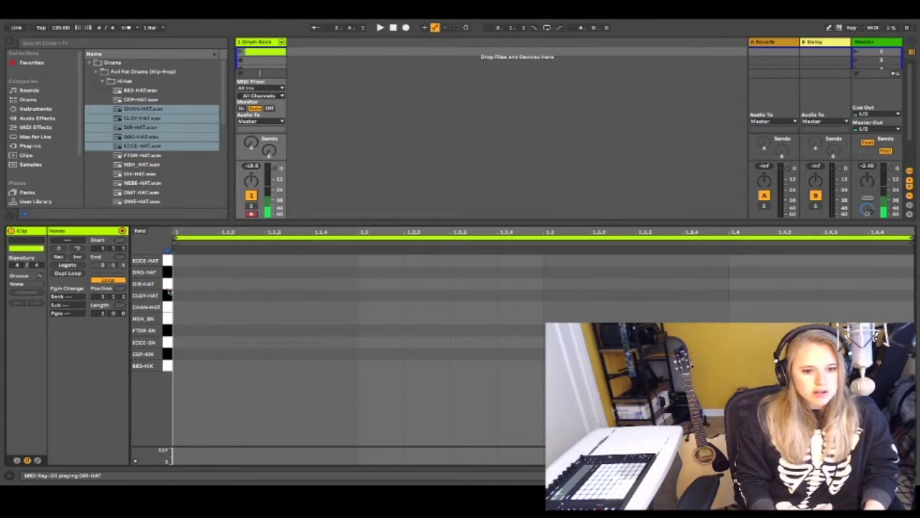
left_click(168, 295)
left_click(168, 307)
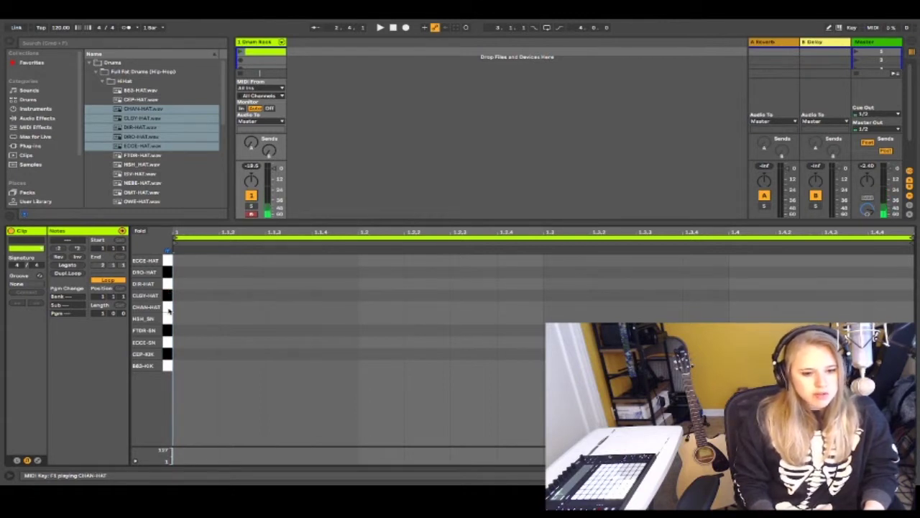
key("b")
left_click(247, 295)
key("b")
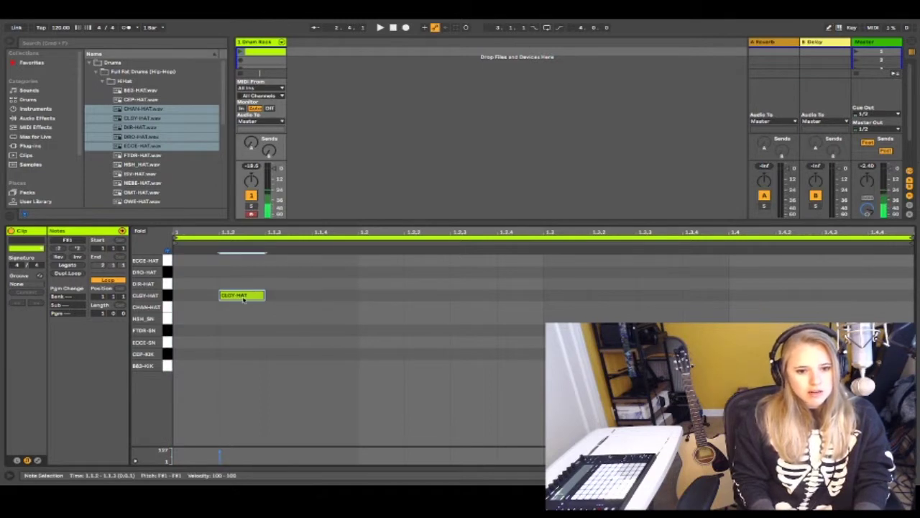
key("Delete")
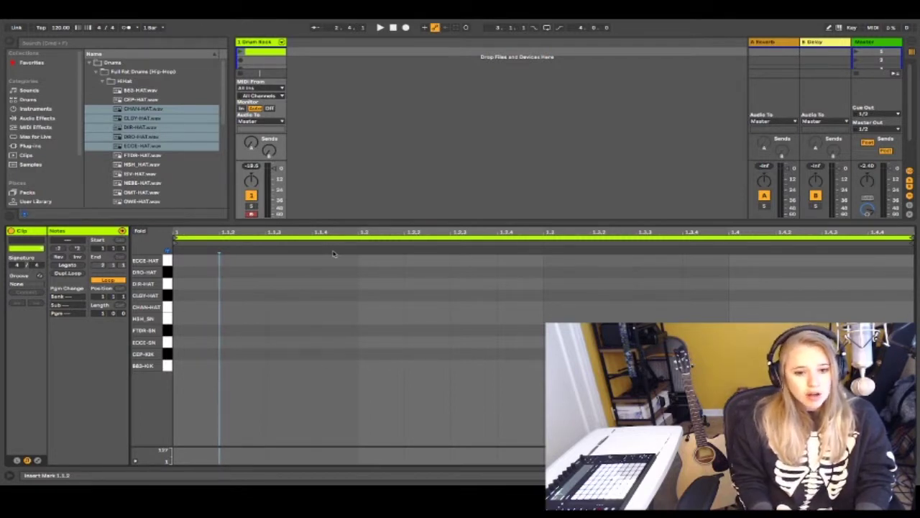
Insert a kick note on the first sixteenth step, test its length, then delete it
double_click(188, 366)
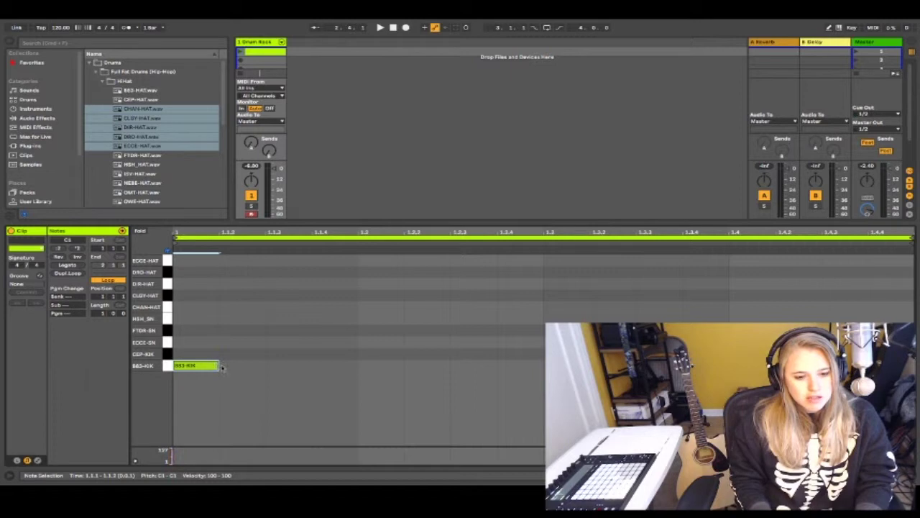
mouse_move(217, 369)
left_mouse_down()
mouse_move(452, 368)
mouse_move(218, 373)
left_mouse_up()
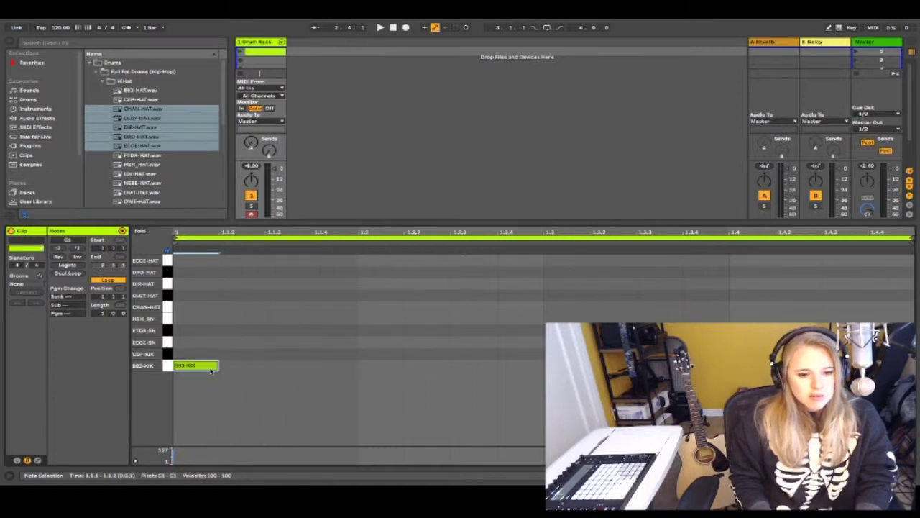
key("Delete")
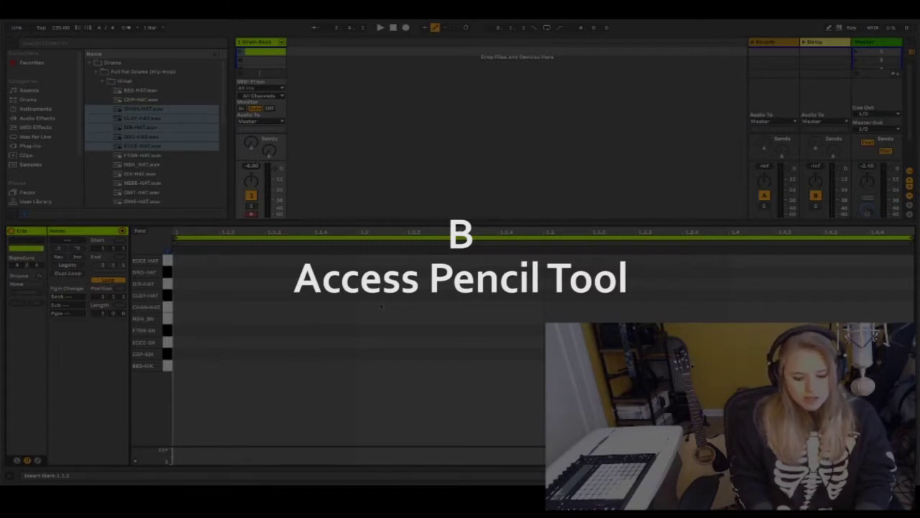
Draw kick, snare and CHAN-HAT notes at the bar start, then undo them
key("b")
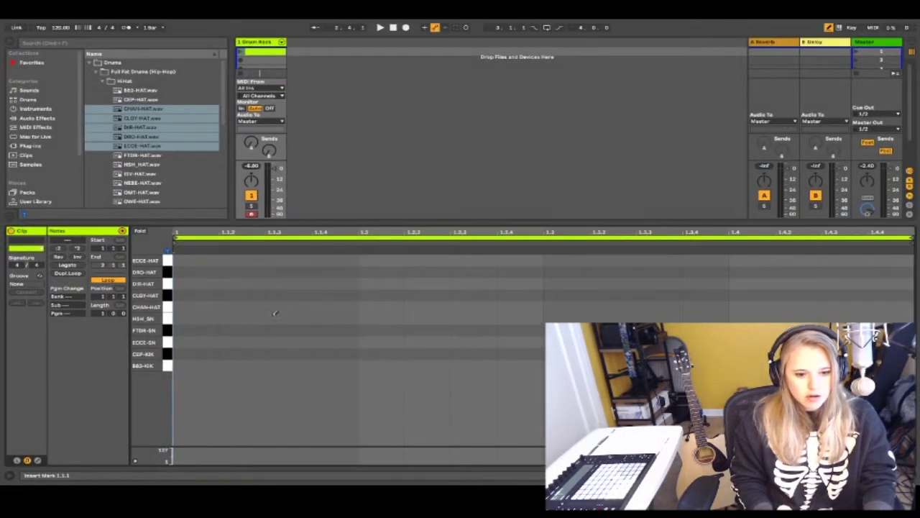
left_click(208, 365)
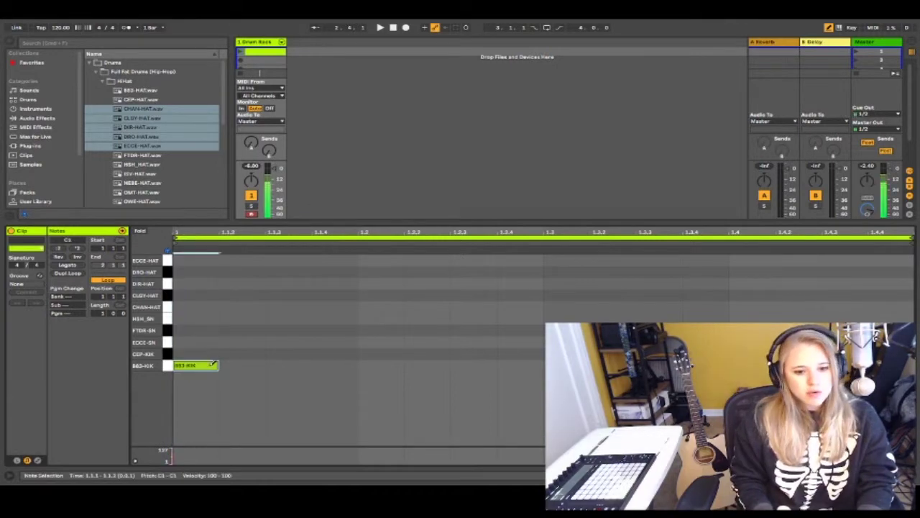
left_click(242, 329)
left_click(335, 307)
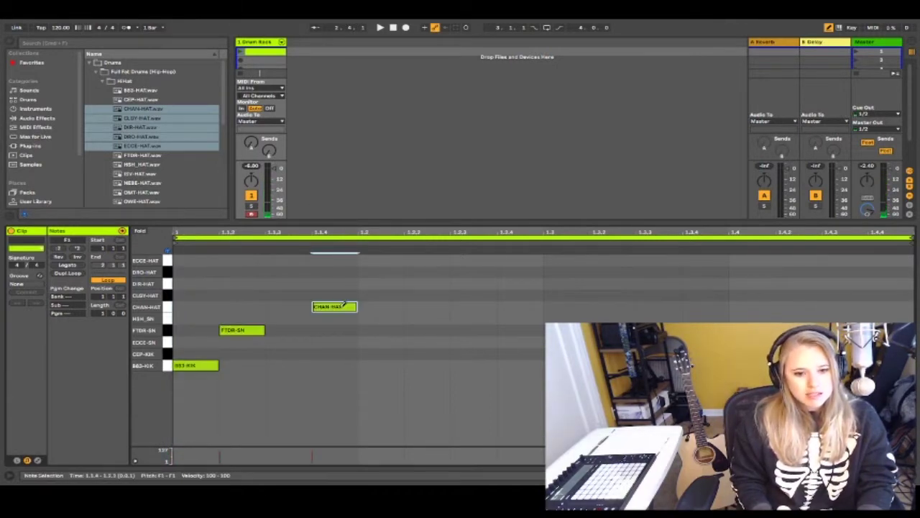
key("ctrl+z")
key("ctrl+z")
key("ctrl+z")
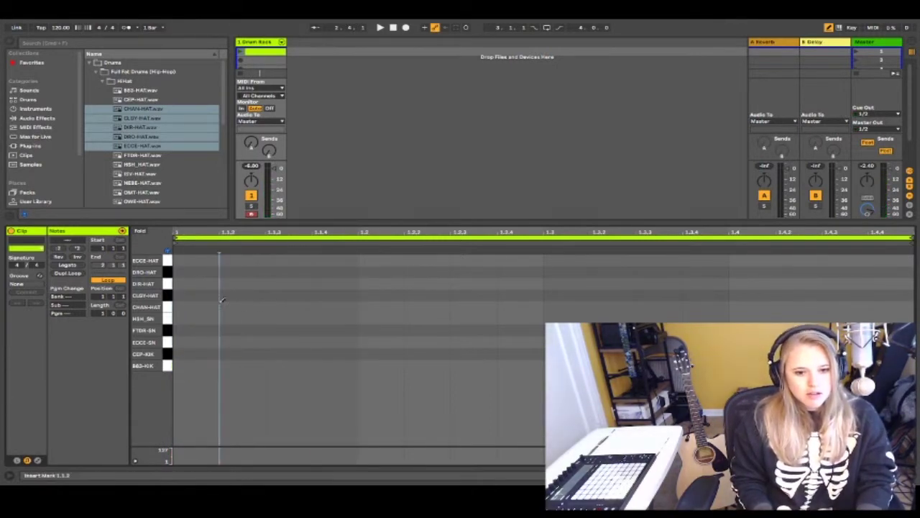
Fill the bar with sixteenth-note CLGY-HAT hi-hats, play it back, then delete the clip
left_click(194, 294)
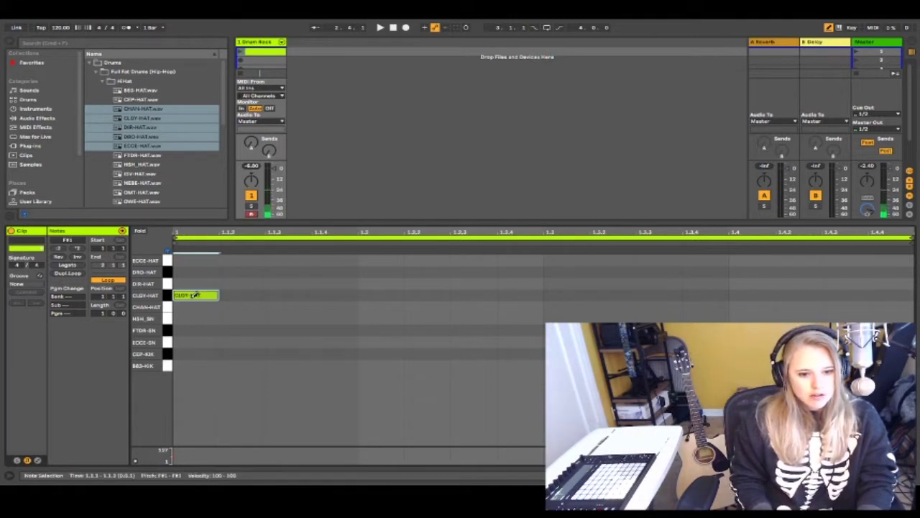
mouse_move(196, 295)
left_mouse_down()
mouse_move(584, 296)
mouse_move(745, 313)
mouse_move(912, 314)
left_mouse_up()
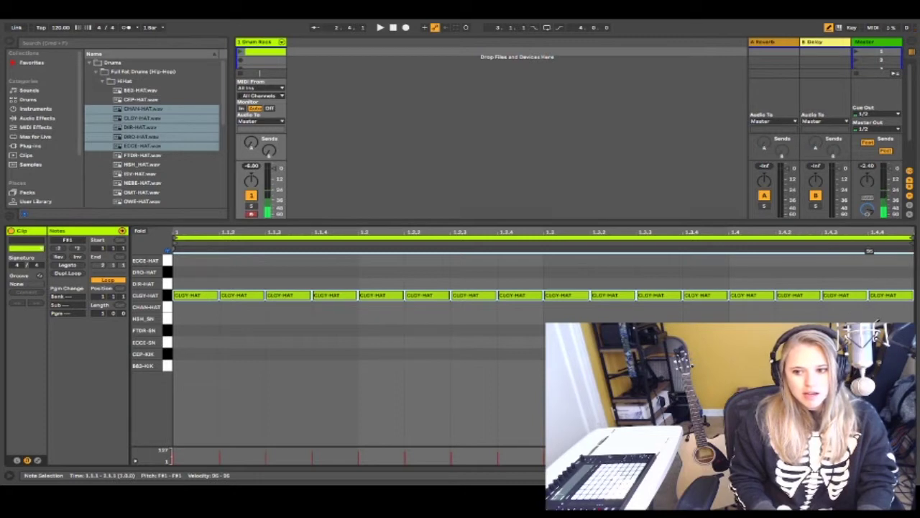
key("space")
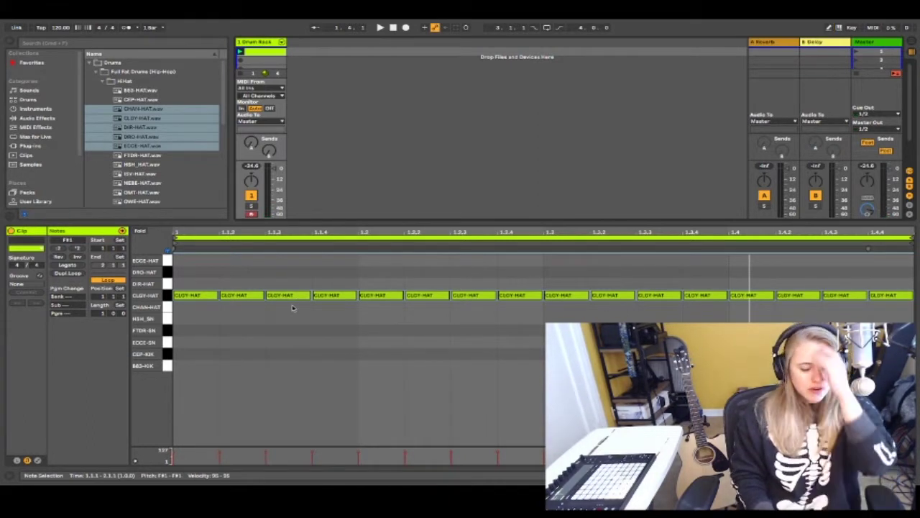
key("Delete")
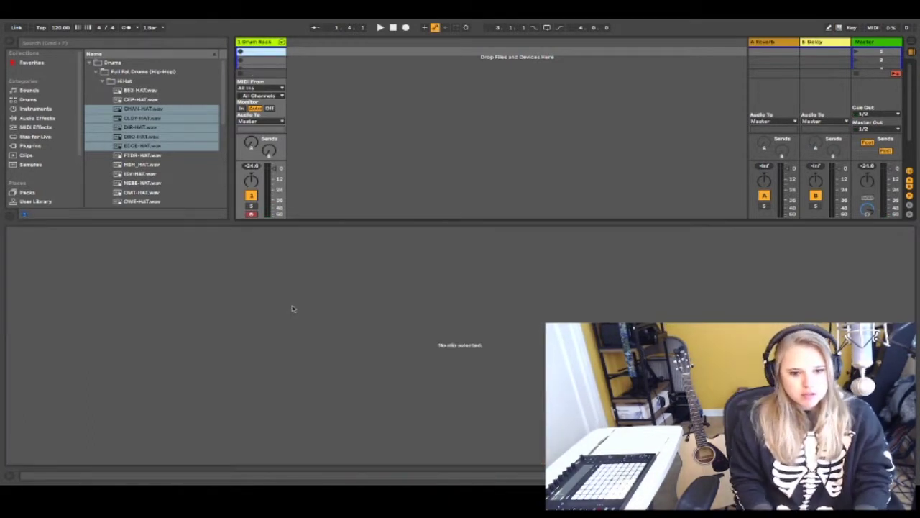
Restore the clip, clear the CLGY-HAT row, and draw a kick at bar start and snare on beat 2
key("ctrl+z")
left_click(220, 271)
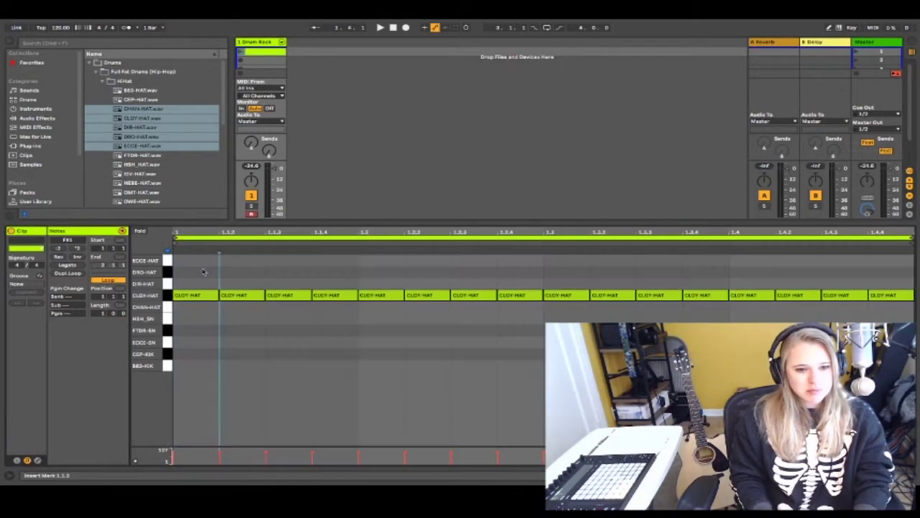
left_click_drag(202, 281, 913, 322)
key("Delete")
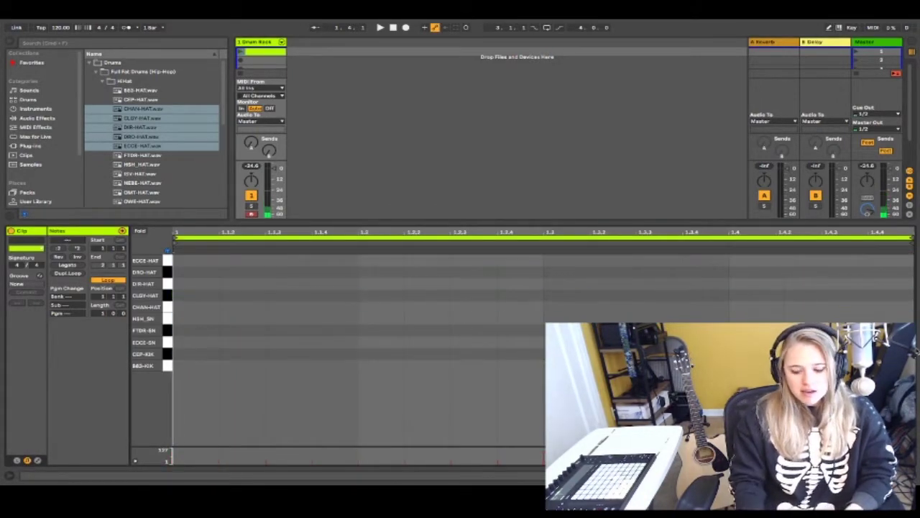
key("b")
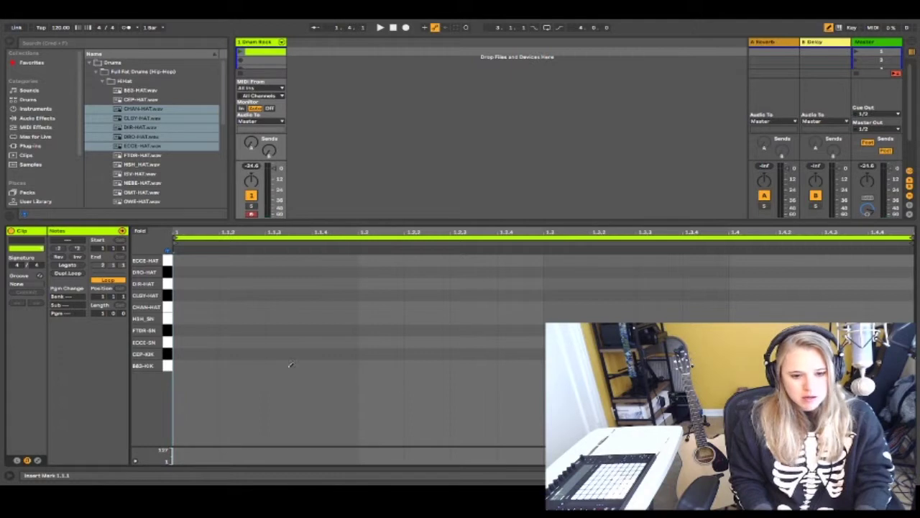
left_click(204, 364)
left_click(387, 330)
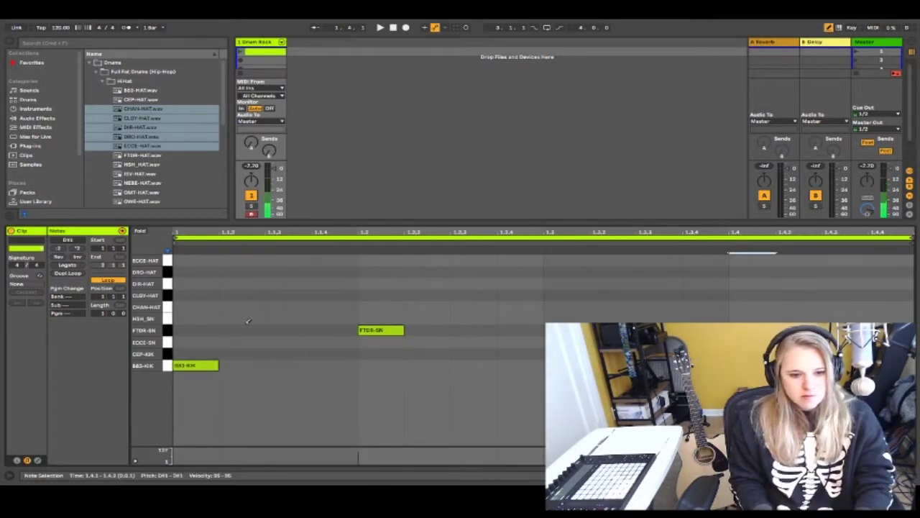
Draw a DIR-HAT/CLGY-HAT hi-hat pattern over beat one and duplicate it across the bar
left_click(197, 284)
left_click(243, 294)
left_click(249, 294)
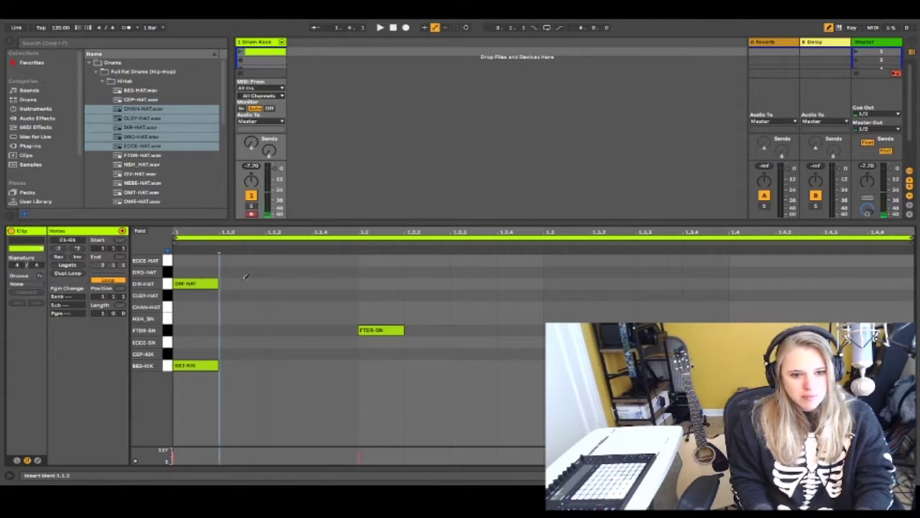
left_click(248, 272)
left_click(255, 271)
left_click(254, 283)
left_click(295, 294)
left_click(334, 283)
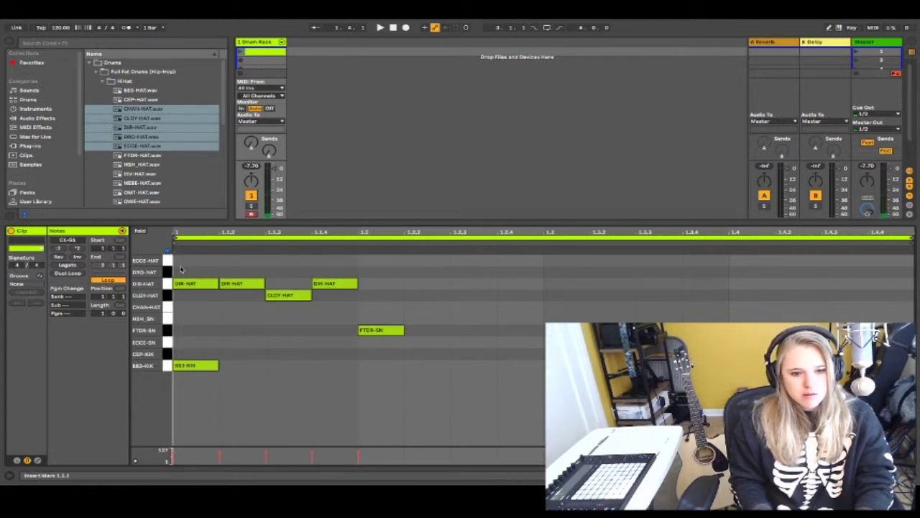
left_click_drag(180, 268, 363, 315)
key("super+d")
key("super+d")
key("super+d")
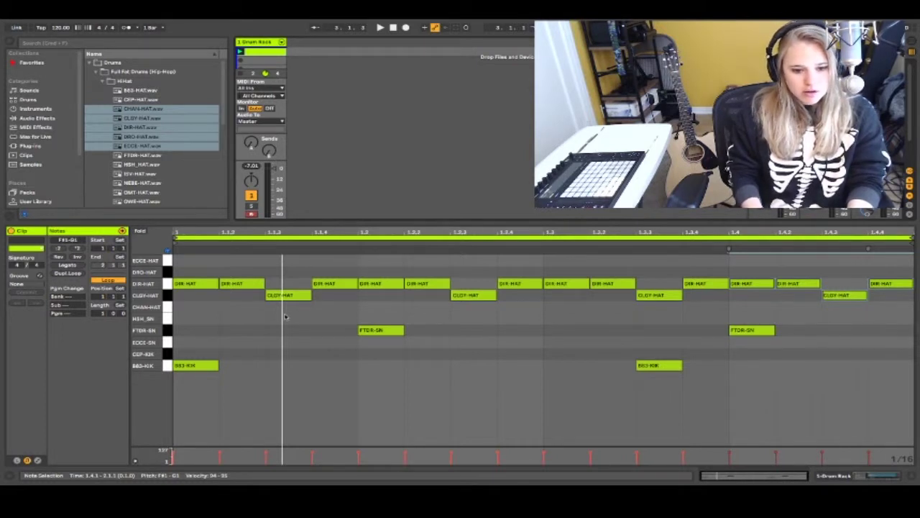
Lower the first FTDR-SN snare's velocity slightly so it plays softer
left_click(358, 455)
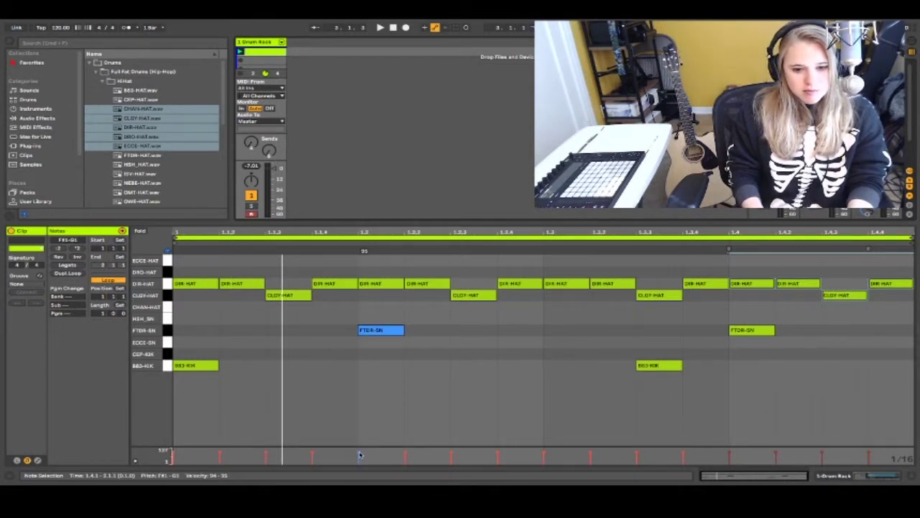
mouse_move(358, 455)
left_mouse_down()
mouse_move(358, 503)
mouse_move(359, 456)
left_mouse_up()
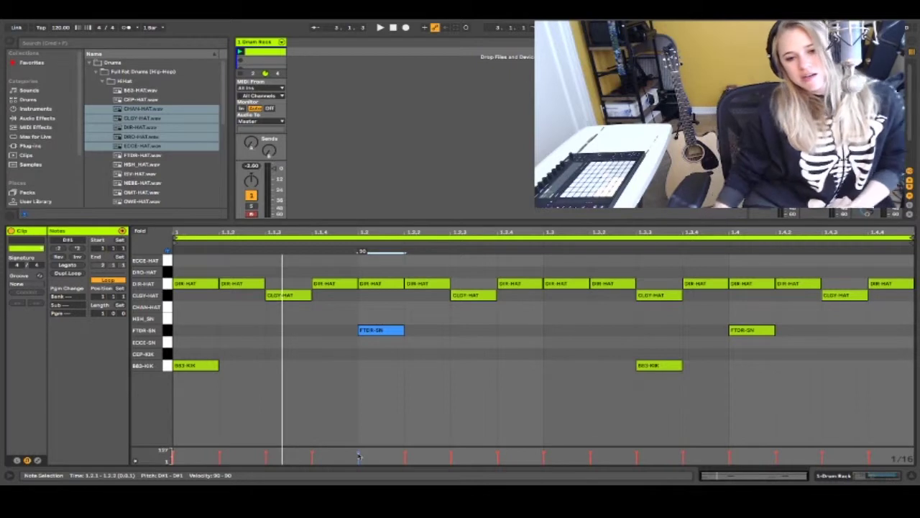
left_click(430, 419)
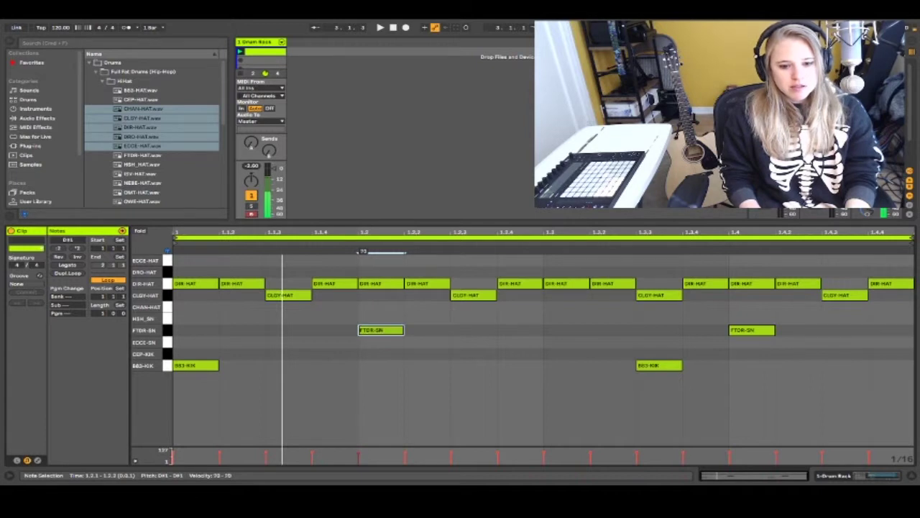
Select the first DIR-HAT, first CLGY-HAT and beat-2 DIR-HAT hi-hat notes together
left_click(213, 286)
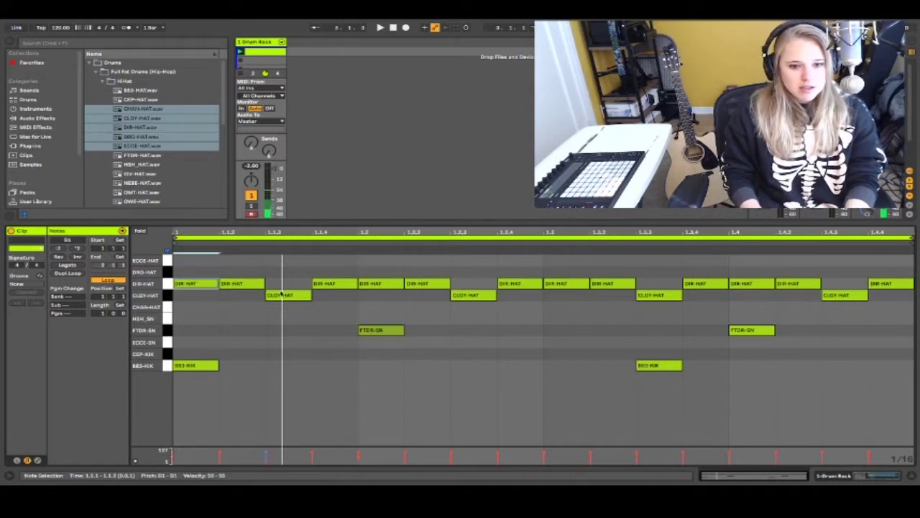
left_click(295, 296, "shift")
left_click(375, 285, "shift")
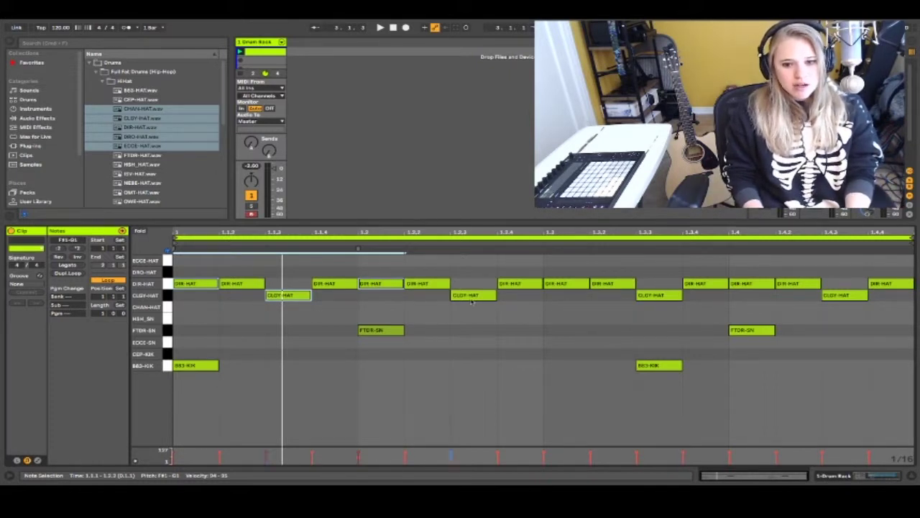
Add the remaining DIR-HAT and CLGY-HAT notes to the selection and lower their velocity to about 35
left_click(471, 295, "shift")
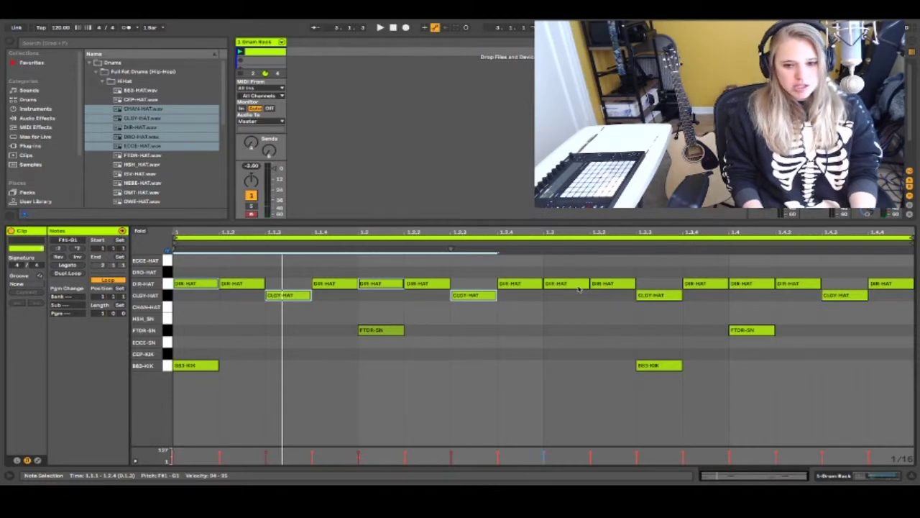
left_click(575, 285, "shift")
left_click(653, 296, "shift")
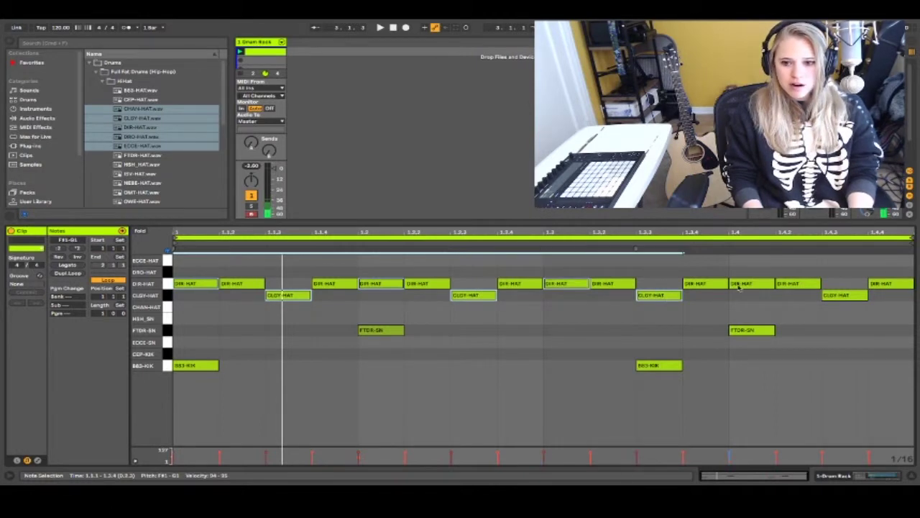
left_click(755, 285, "shift")
left_click(842, 296, "shift")
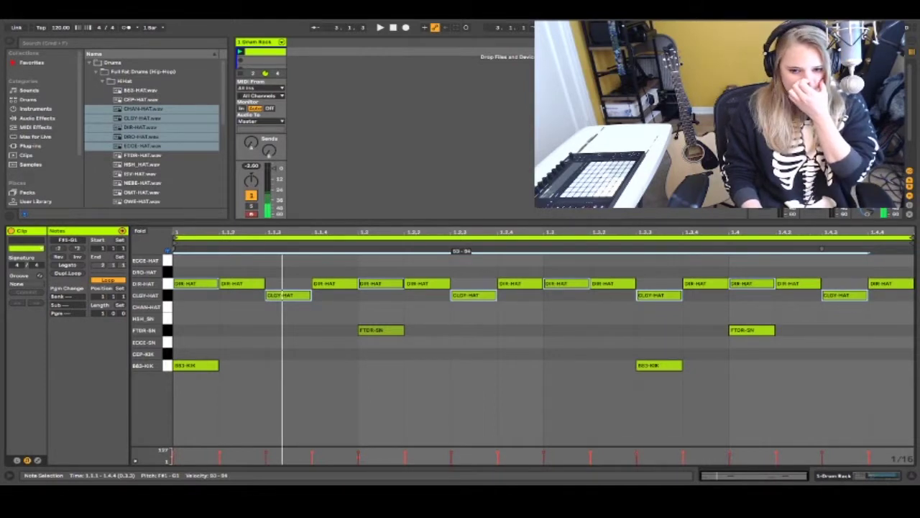
left_click_drag(455, 251, 455, 259)
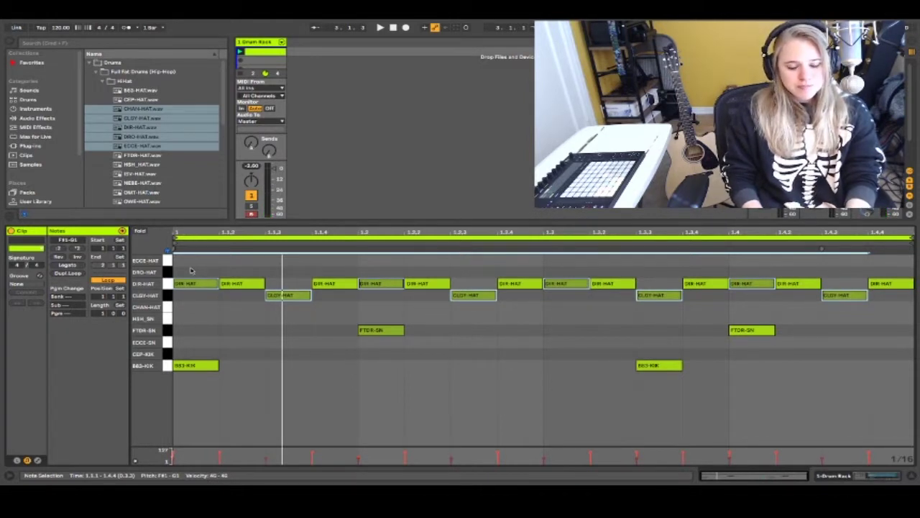
Box-select the hi-hat range, lower their velocities further, then play and stop the beat
left_click_drag(191, 271, 893, 314)
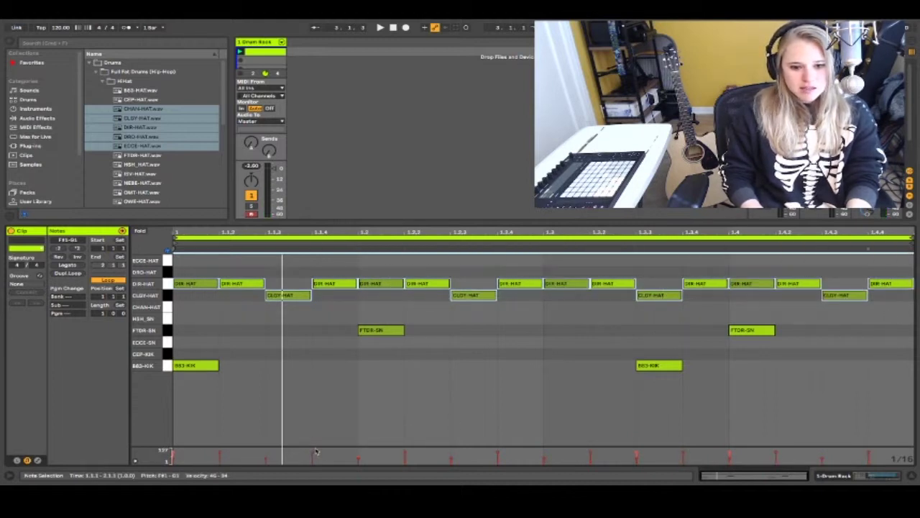
left_click_drag(316, 283, 317, 305)
left_click(404, 417)
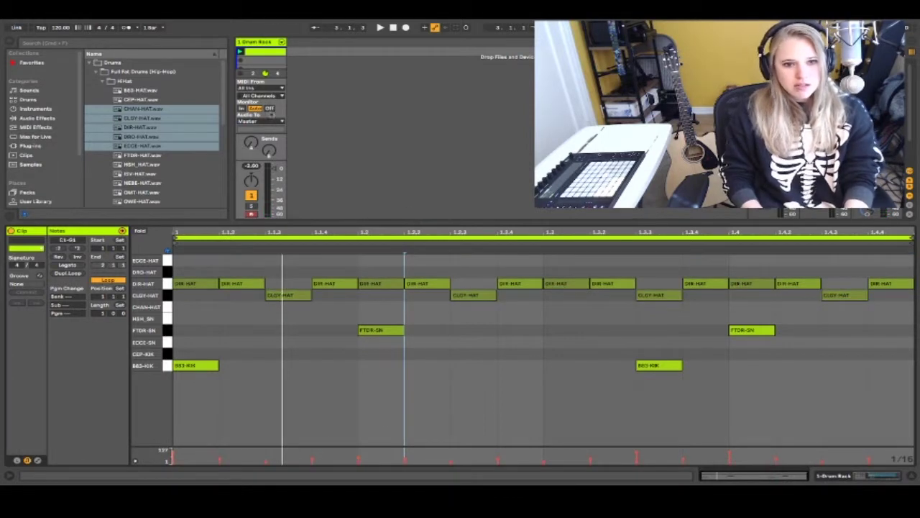
key("space")
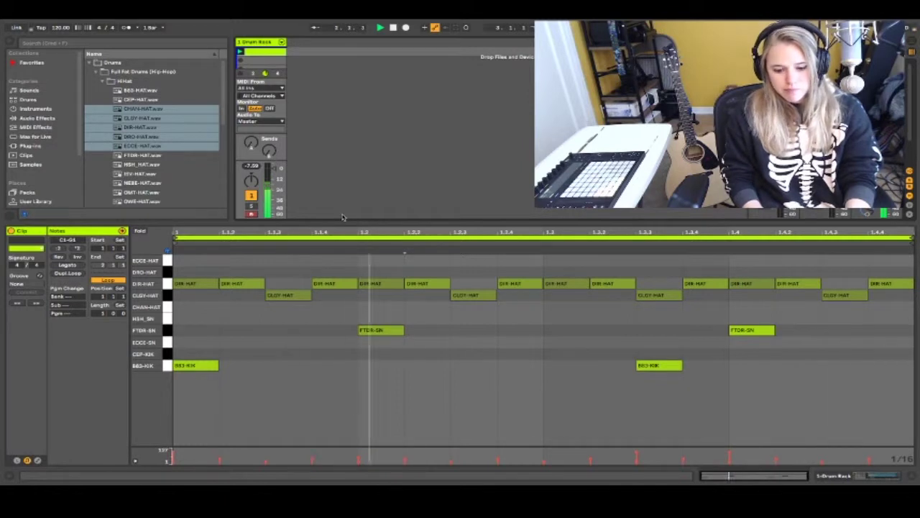
key("space")
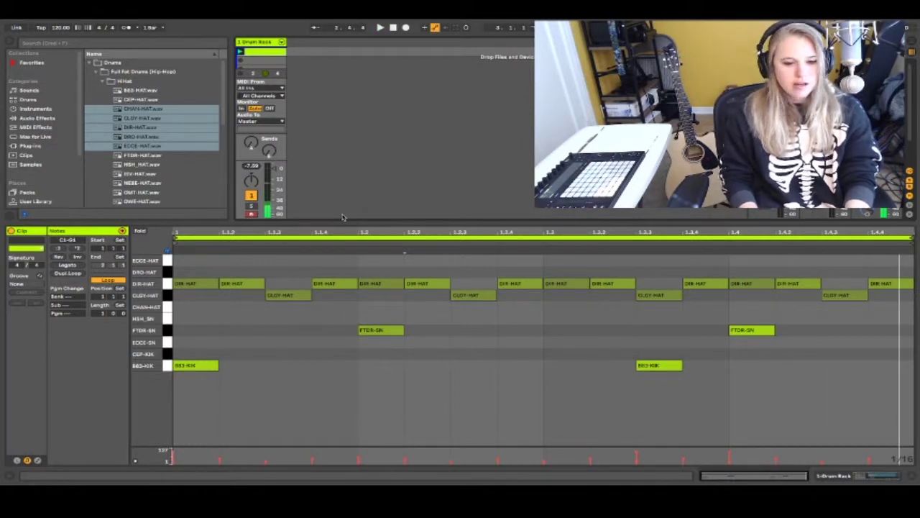